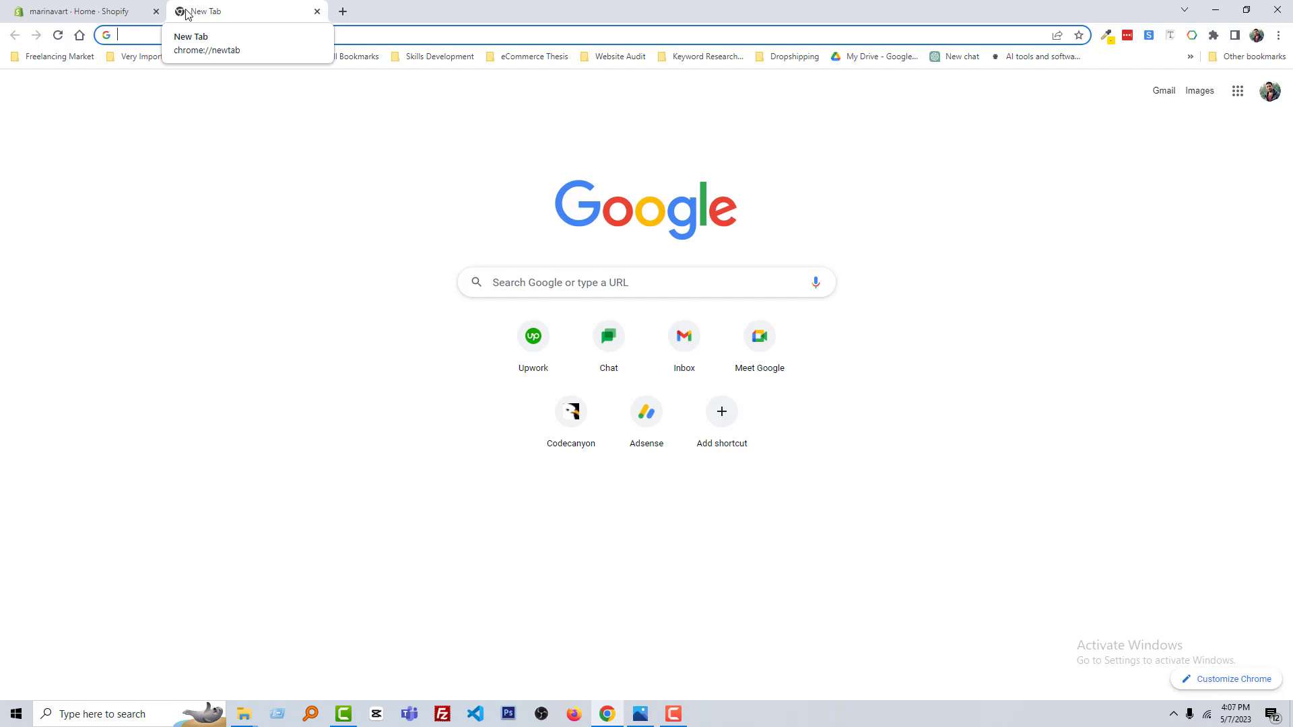
Step: Leave a blank New Tab page ready beside the Shopify store tab with the address bar unfocused
left_click(637, 624)
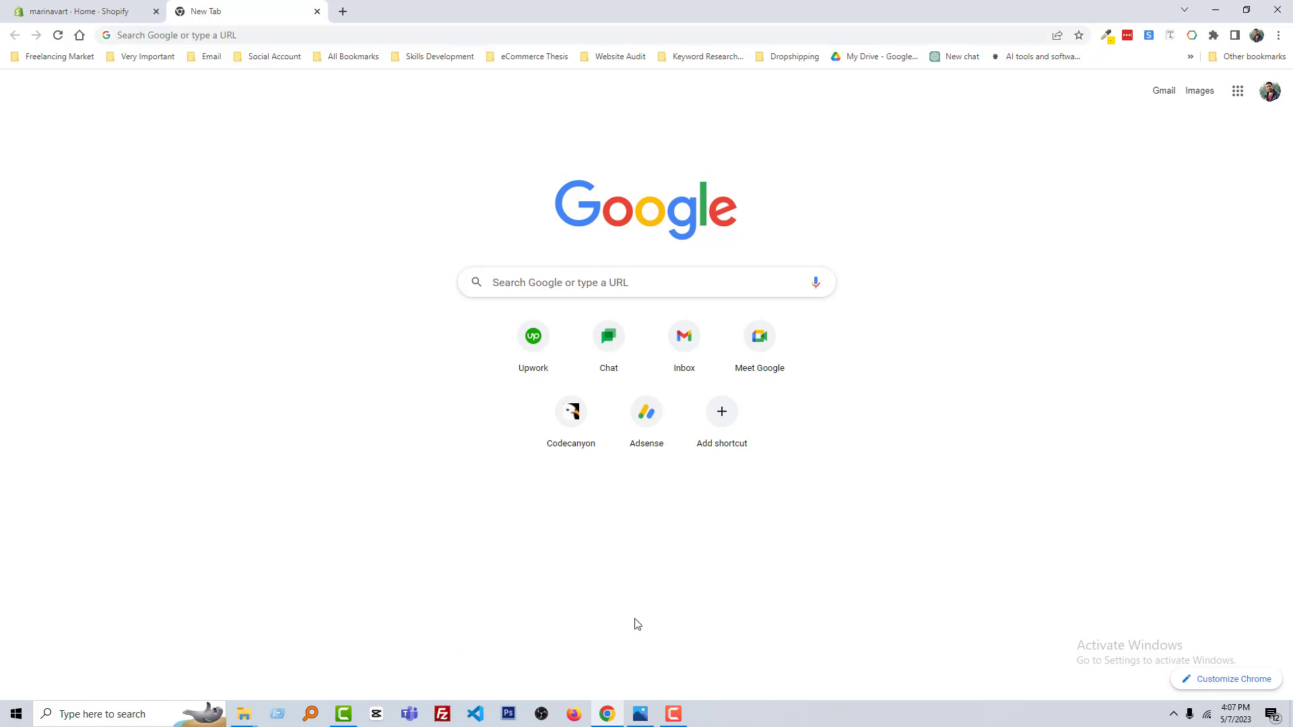
Step: Bring the SEO checklist PNG forward to read its Technical SEO items: mobile-friendliness, speed, HTTPS
left_click(640, 713)
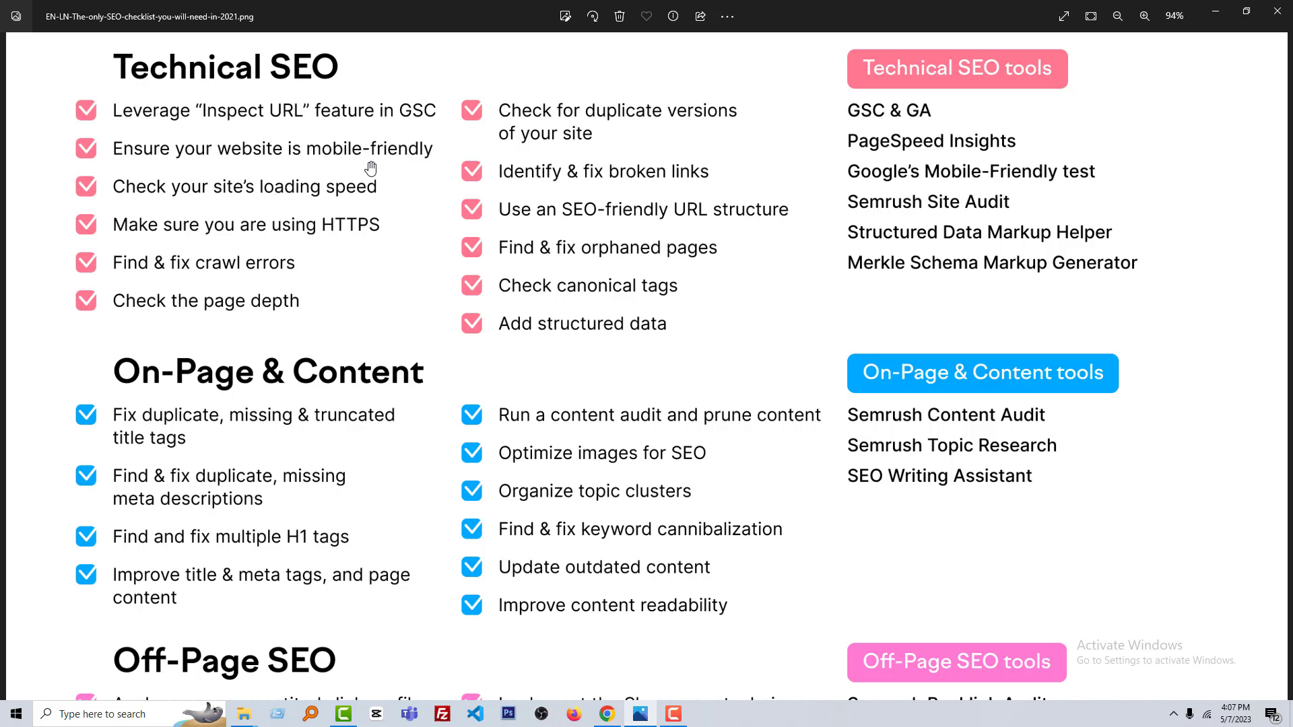
Step: View the live marinavart.com storefront from the Shopify admin and open DevTools on it
left_click(607, 713)
left_click(61, 12)
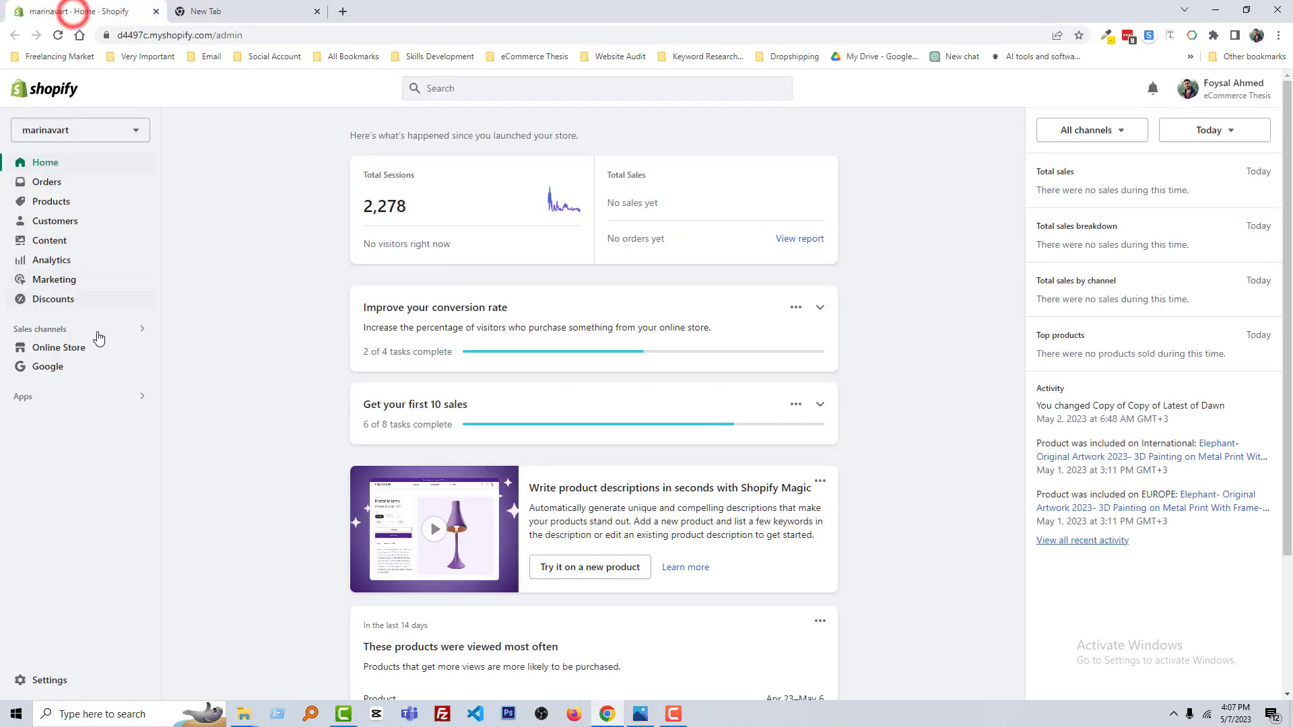
left_click(141, 348)
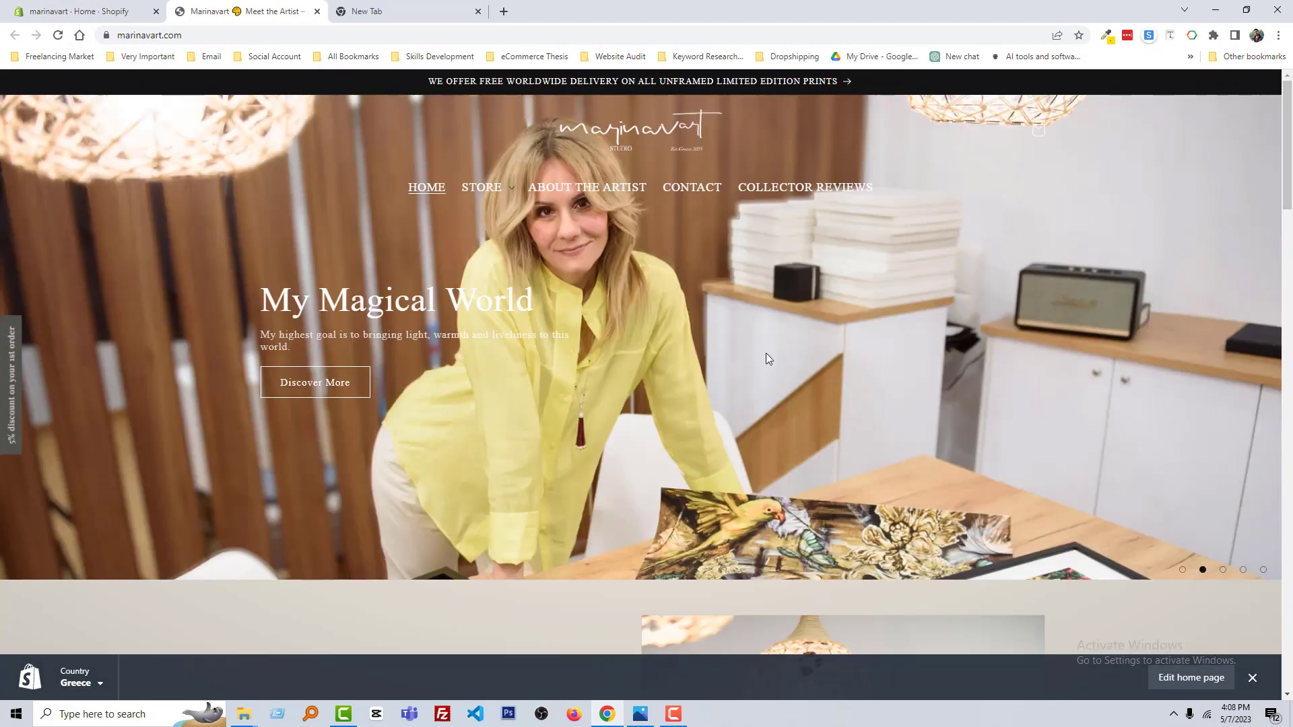
right_click(765, 353)
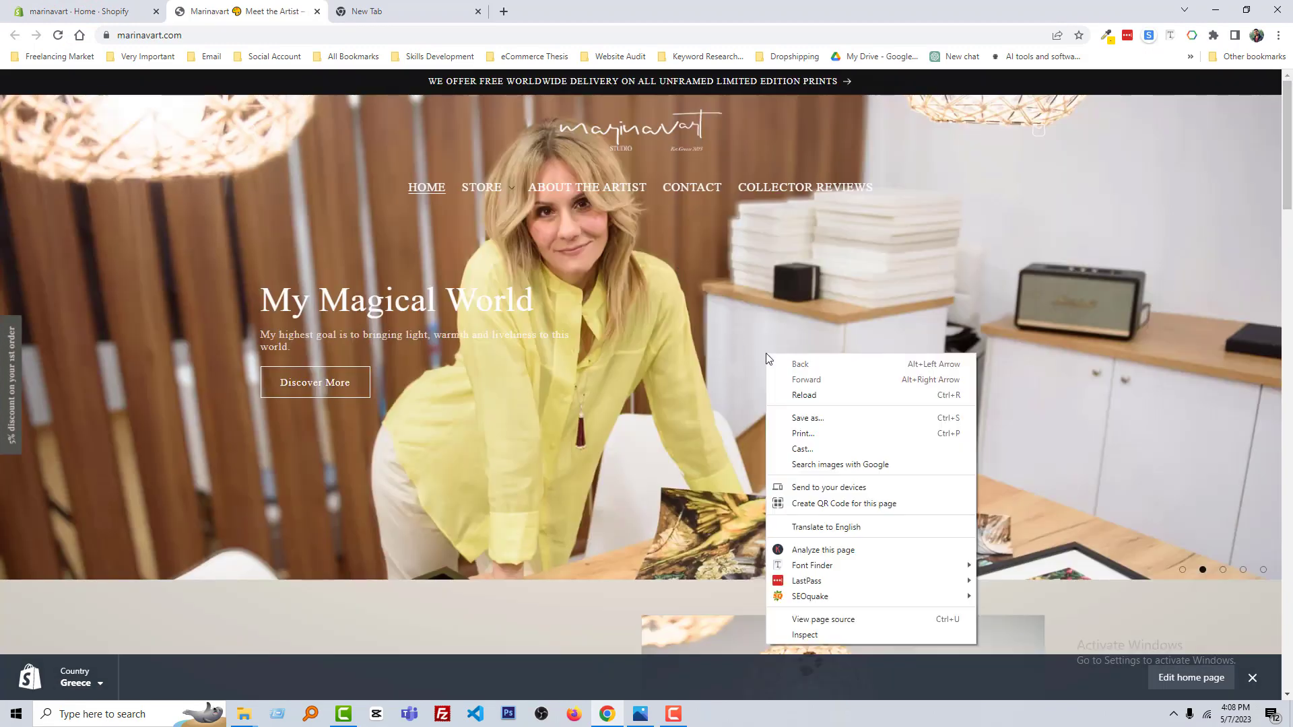
left_click(899, 636)
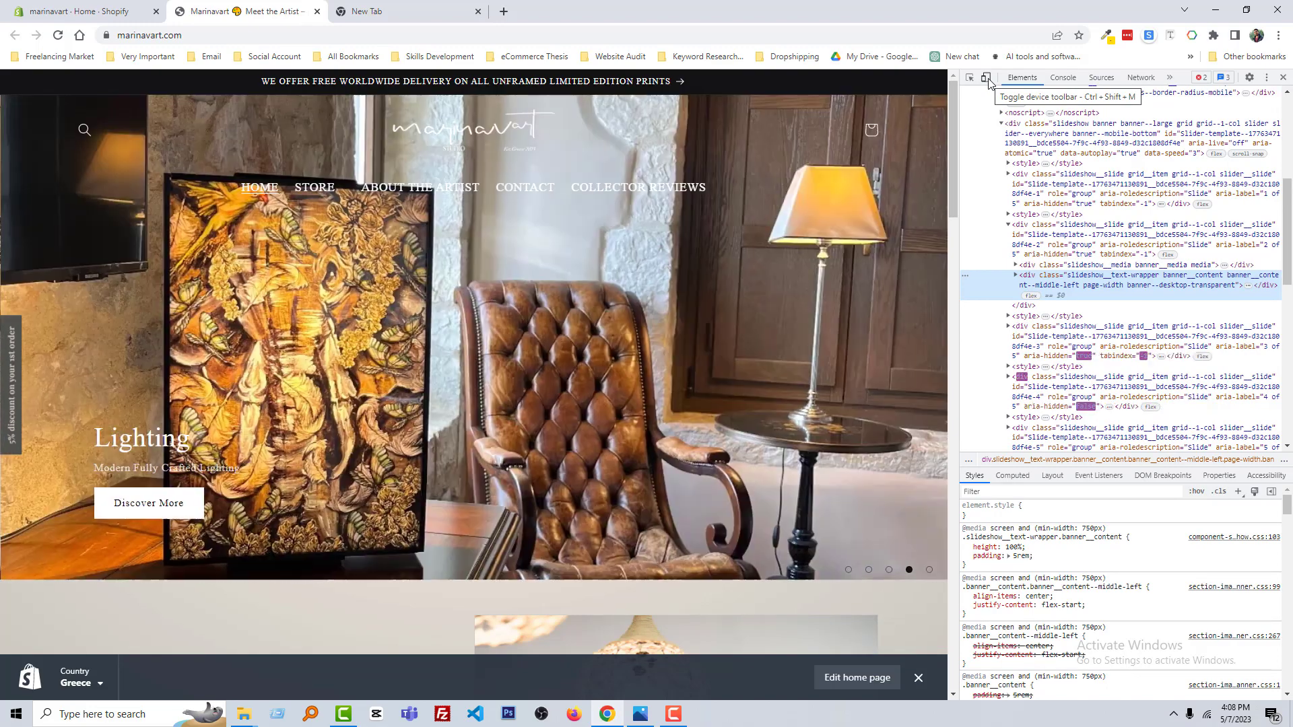
Step: Preview the homepage as an iPhone 12 Pro (390 × 844) and scroll to the footer
left_click(987, 78)
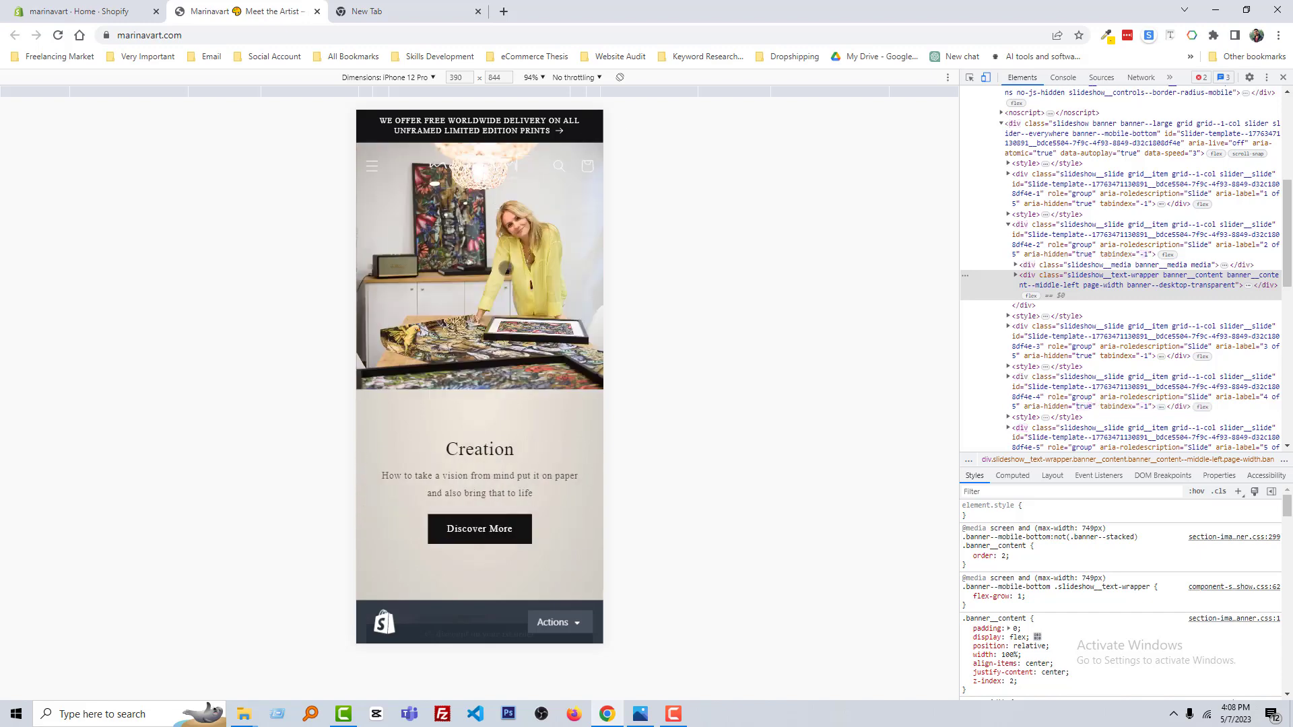
scroll(506, 271, "down", 2)
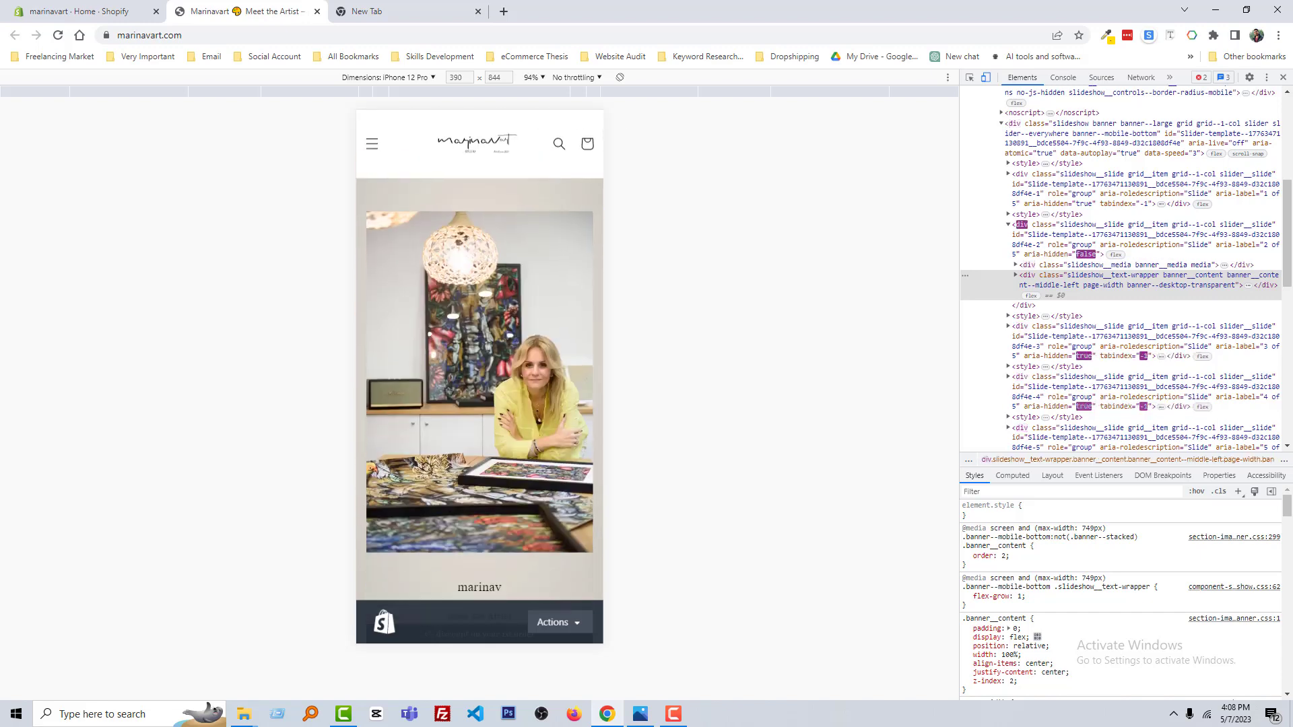
scroll(511, 286, "down", 15)
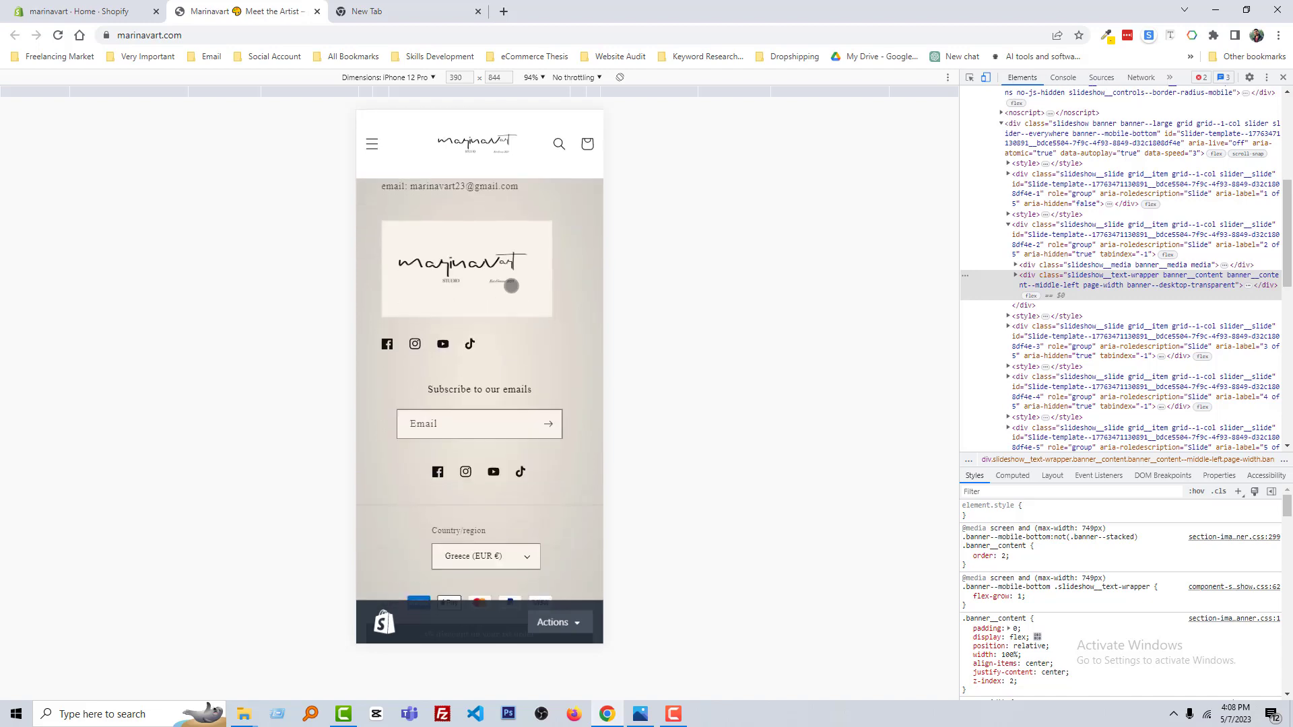
scroll(511, 287, "up", 20)
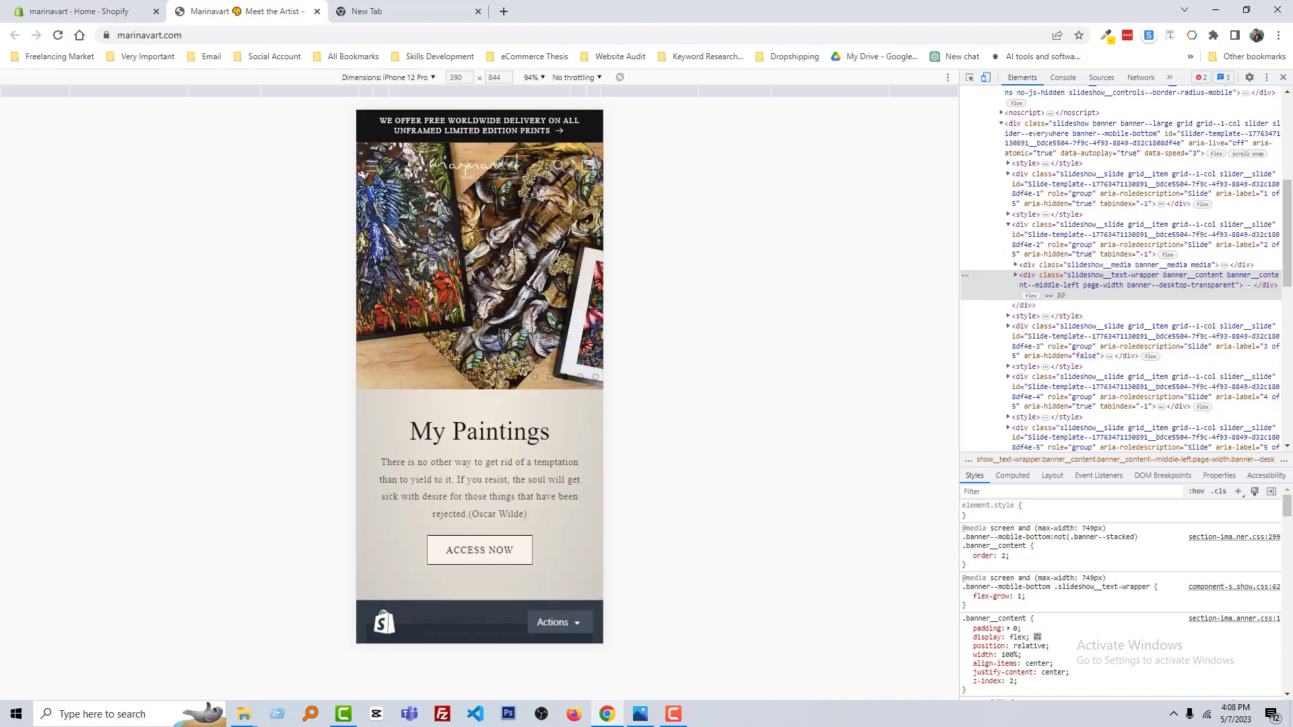
scroll(563, 246, "down", 5)
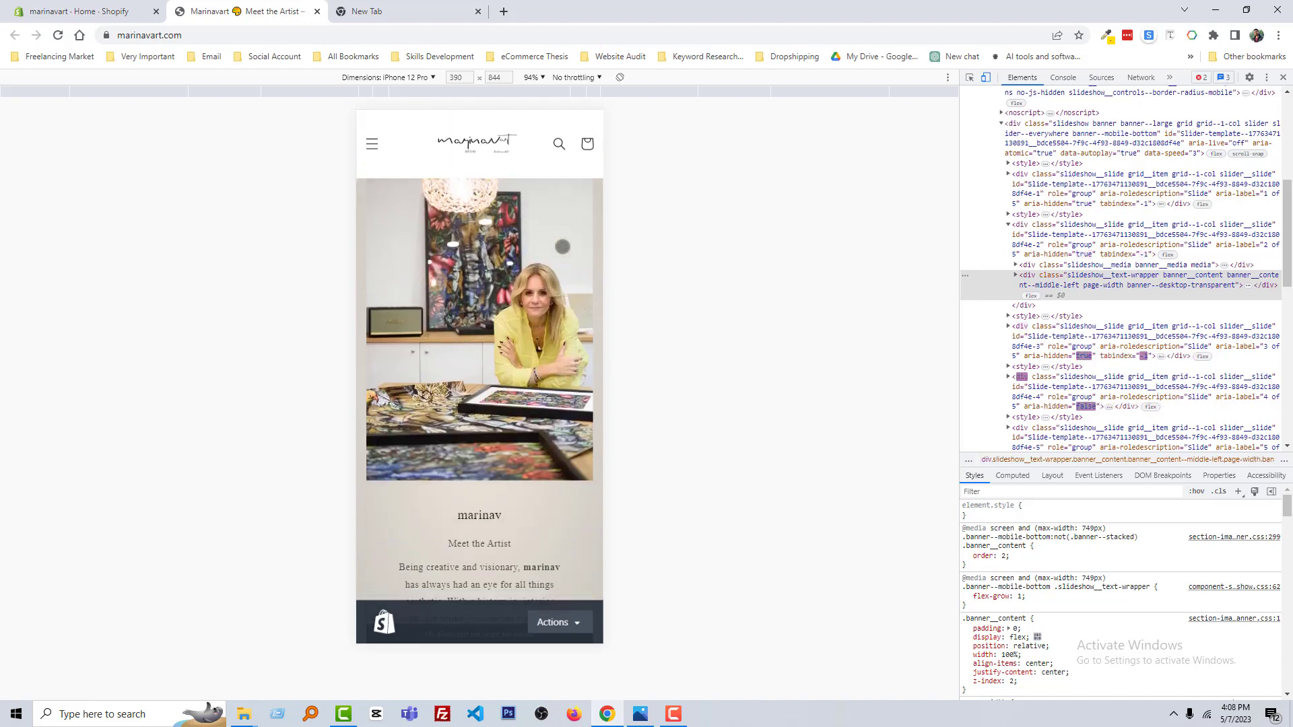
scroll(562, 246, "down", 5)
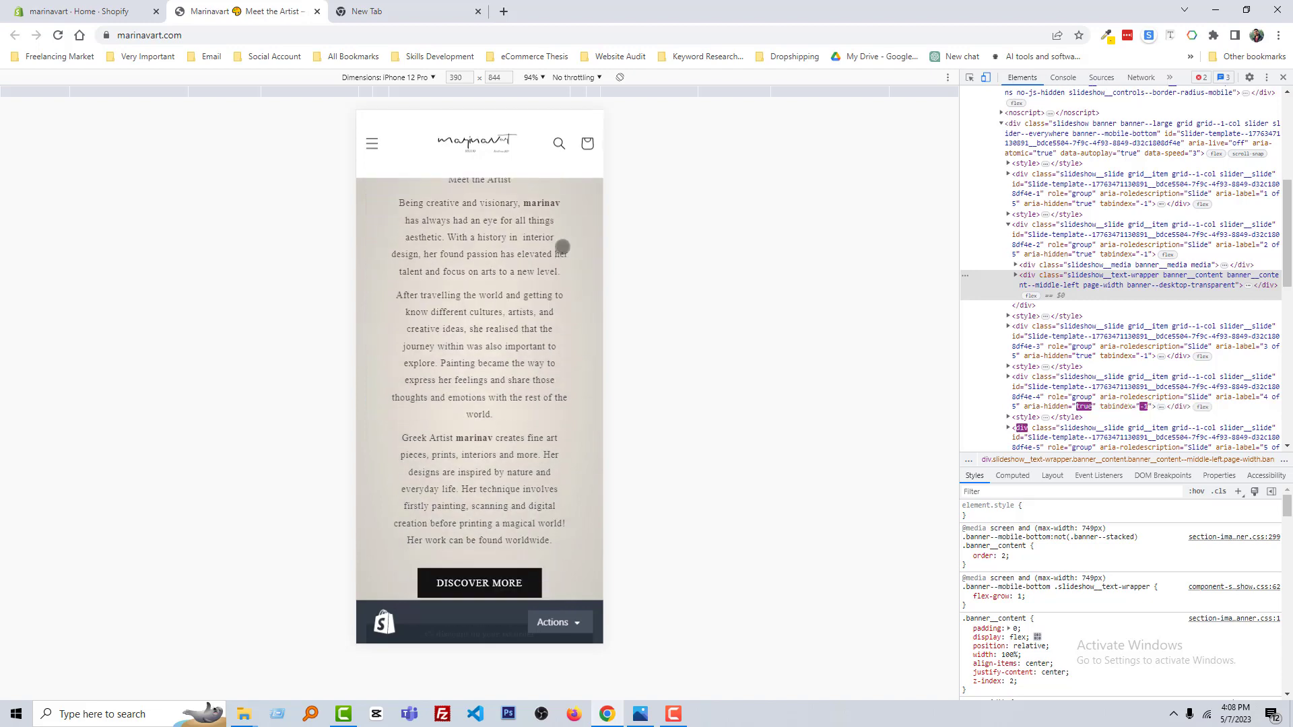
scroll(562, 247, "down", 4)
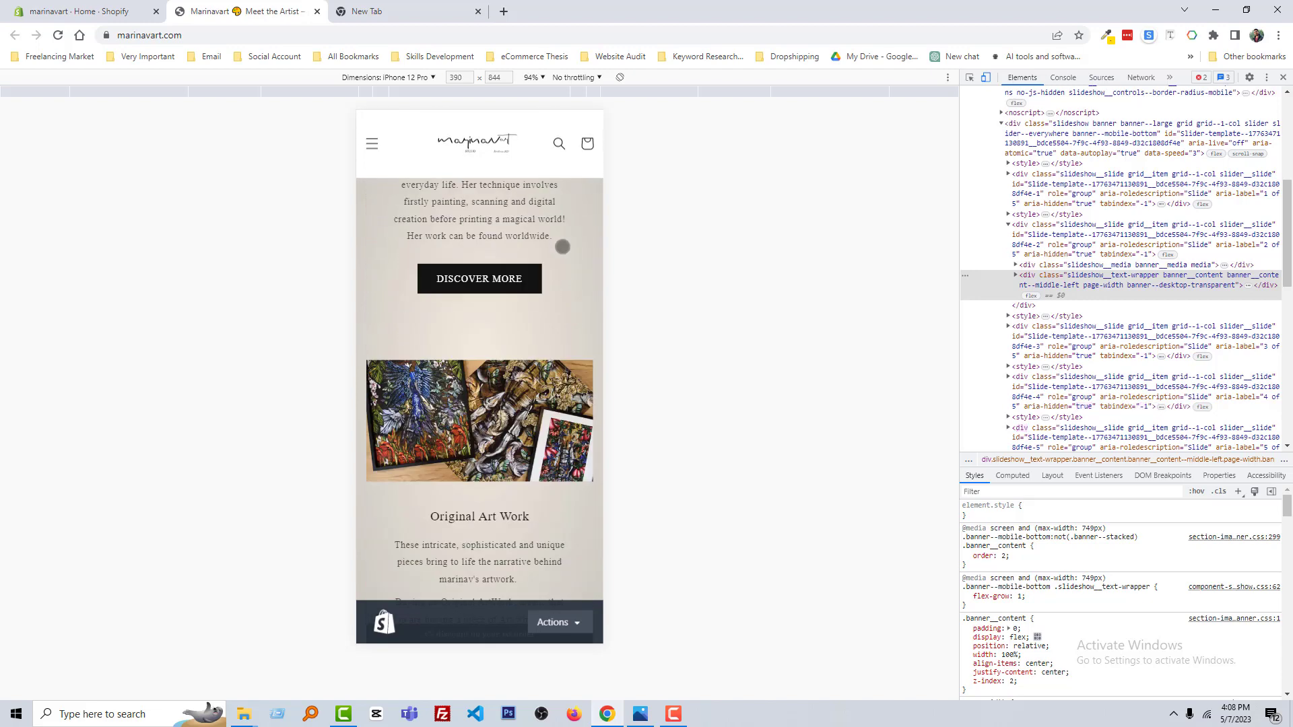
scroll(562, 247, "down", 10)
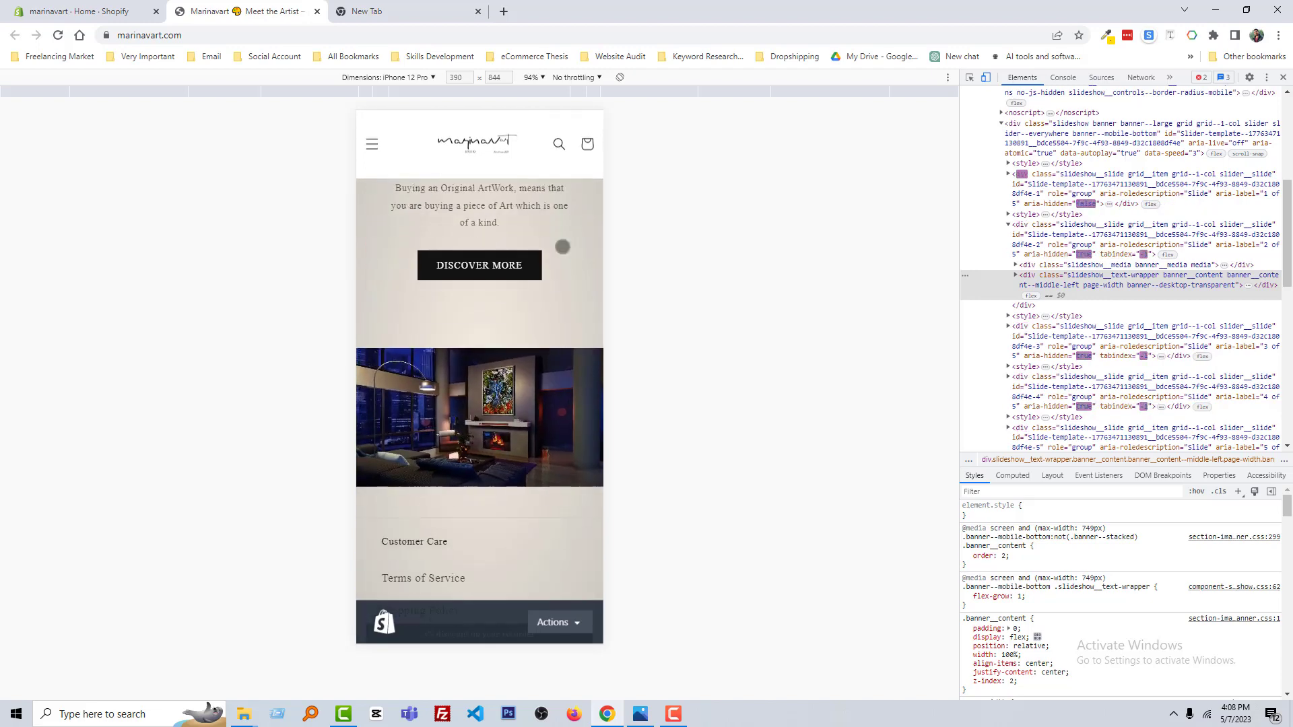
scroll(563, 246, "down", 7)
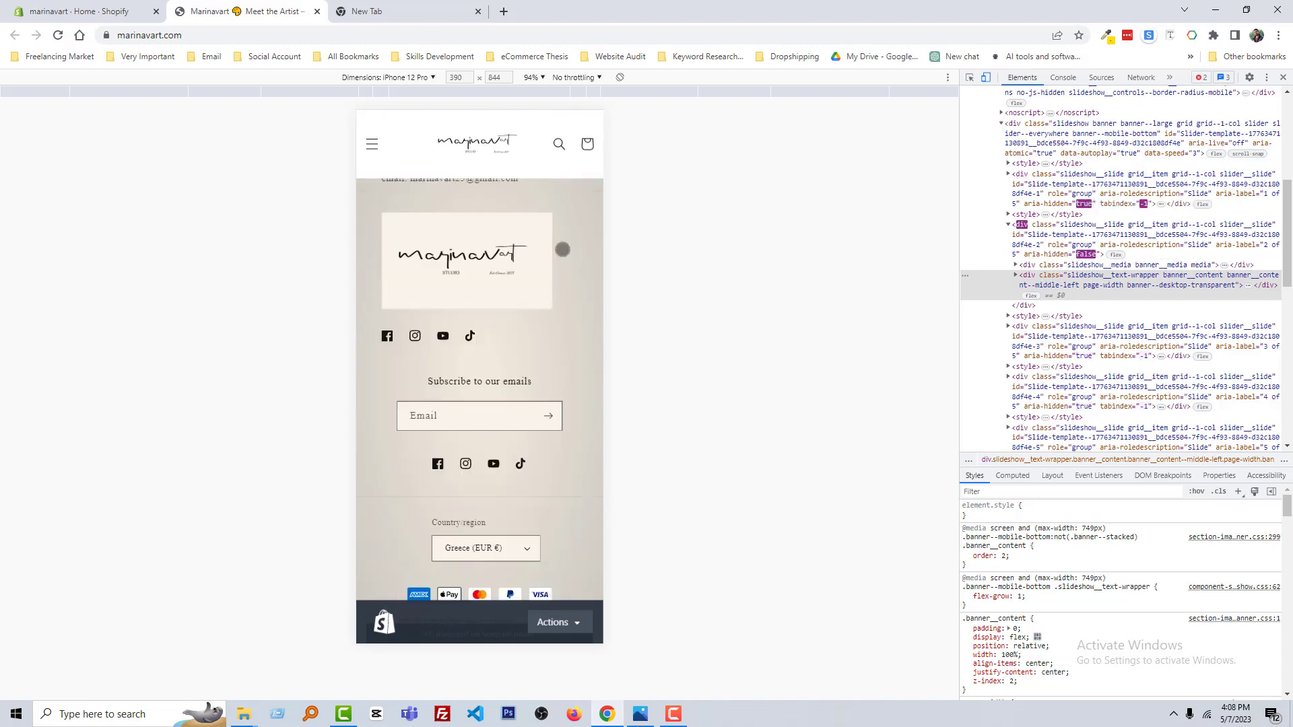
scroll(563, 249, "up", 20)
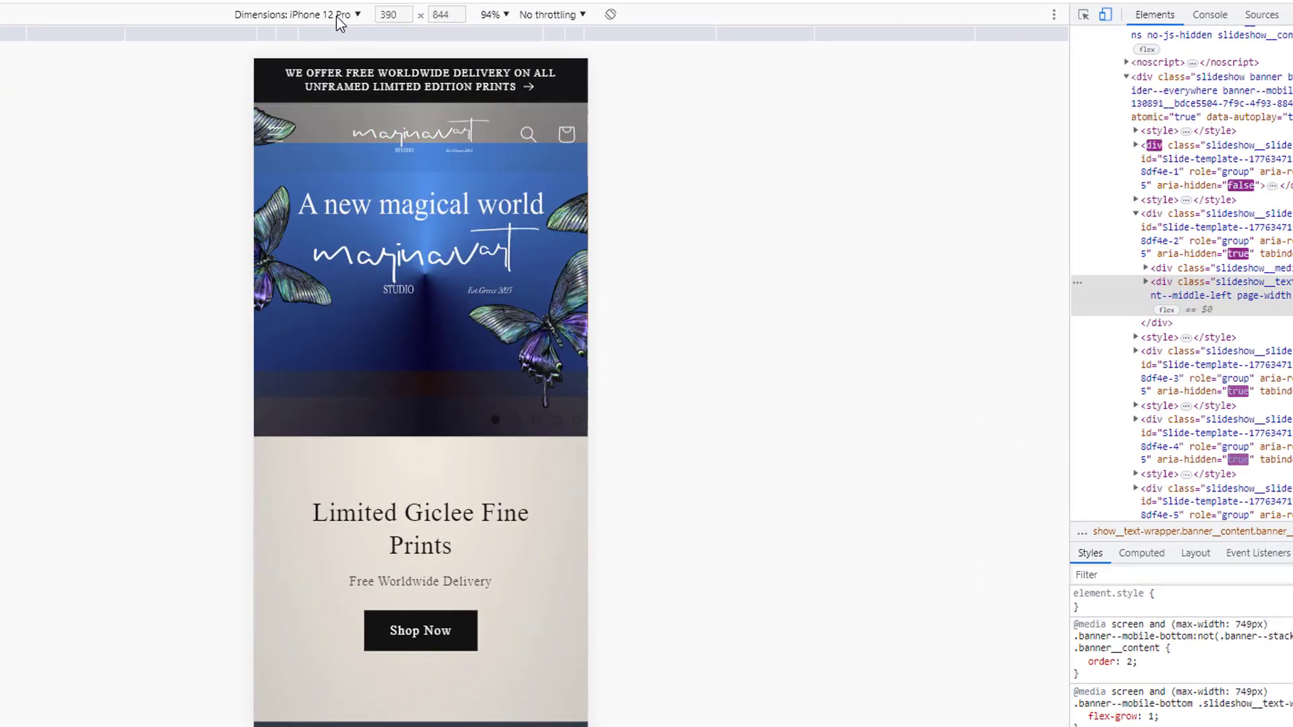
Step: Try the iPhone XR, iPhone SE and Samsung Galaxy S8+ device previews
left_click(418, 80)
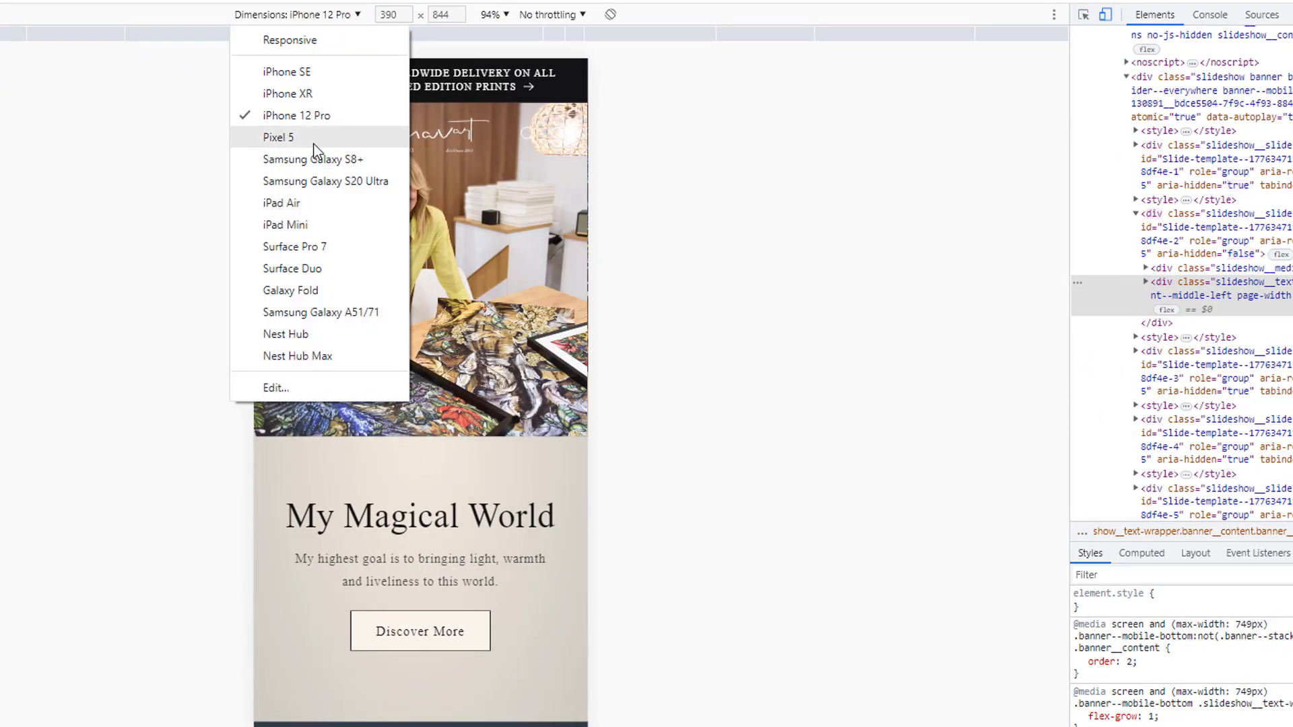
left_click(329, 97)
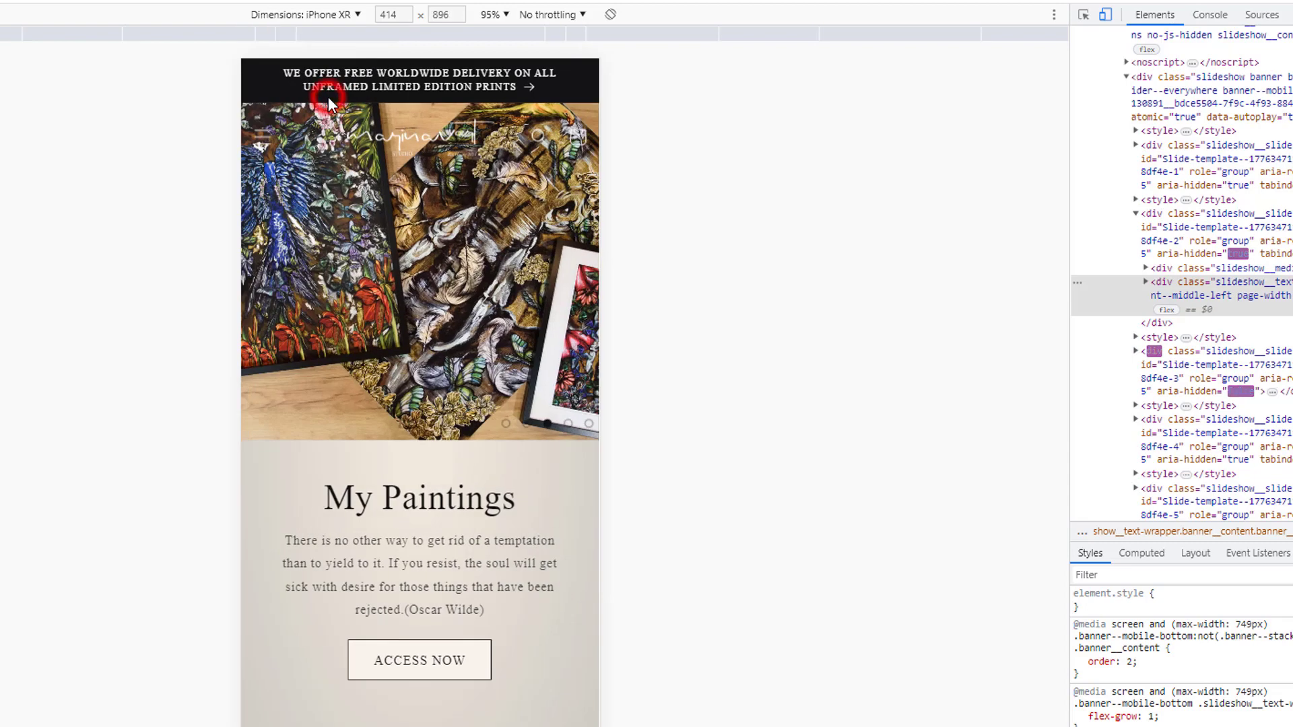
left_click(343, 15)
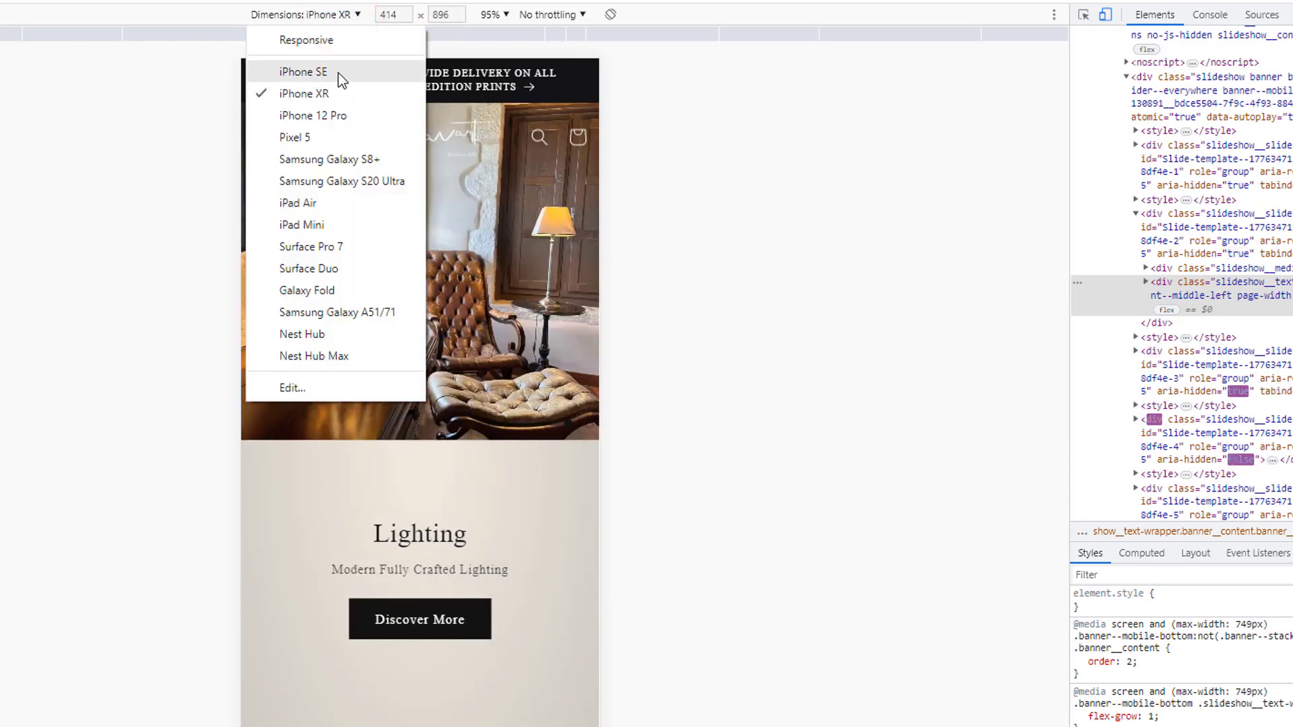
left_click(338, 73)
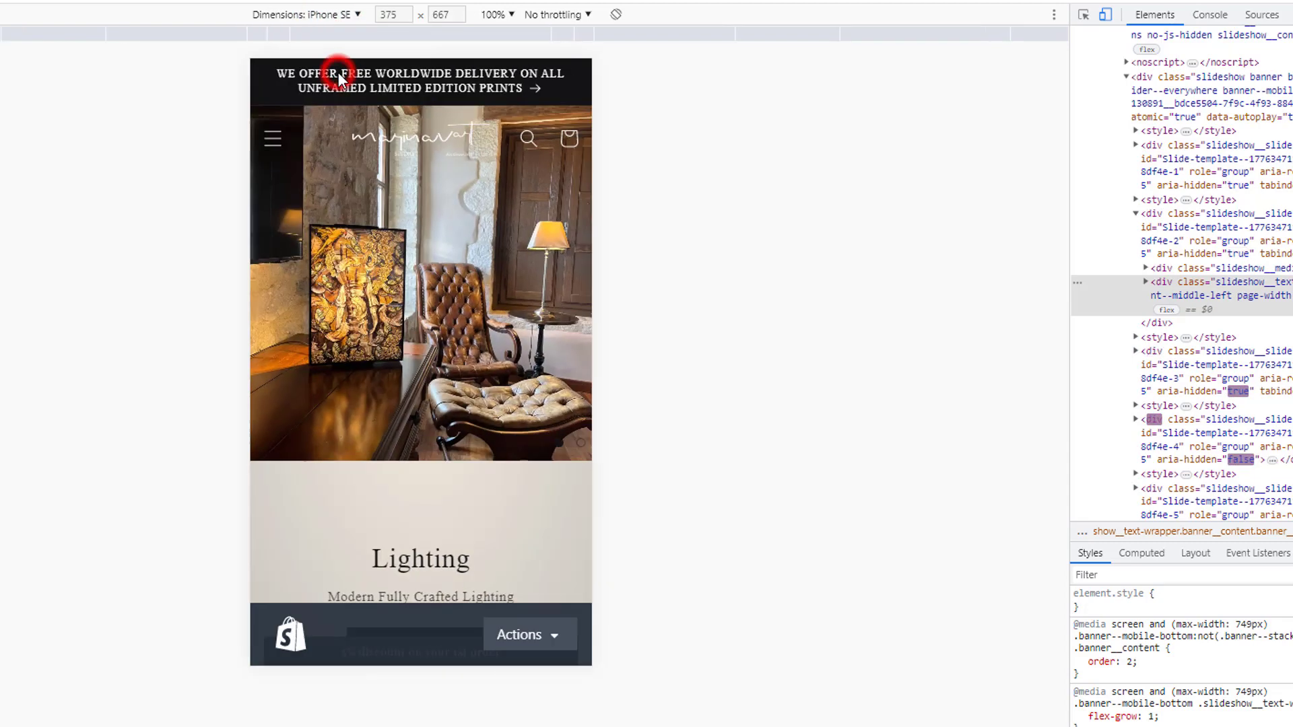
left_click(323, 16)
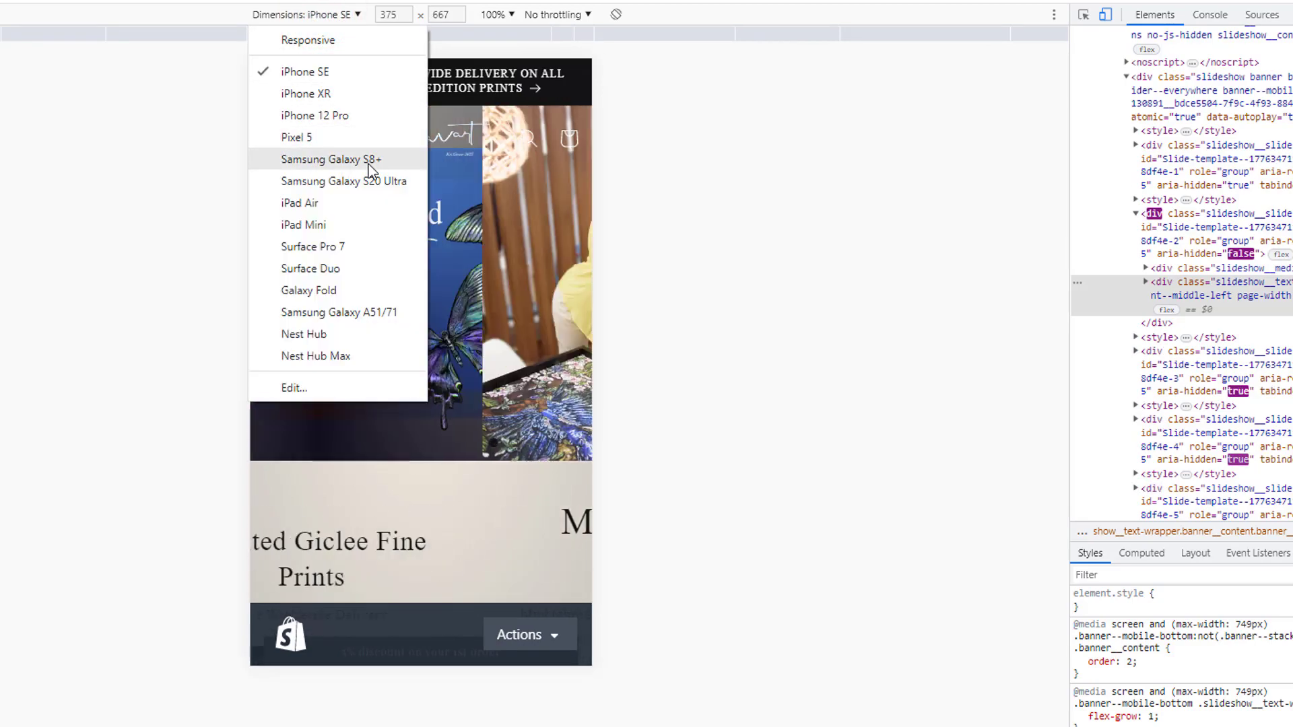
left_click(338, 161)
Step: Settle on the Pixel 5 preview at 393 × 851 and close the device list
left_click(300, 14)
left_click(299, 135)
left_click(303, 14)
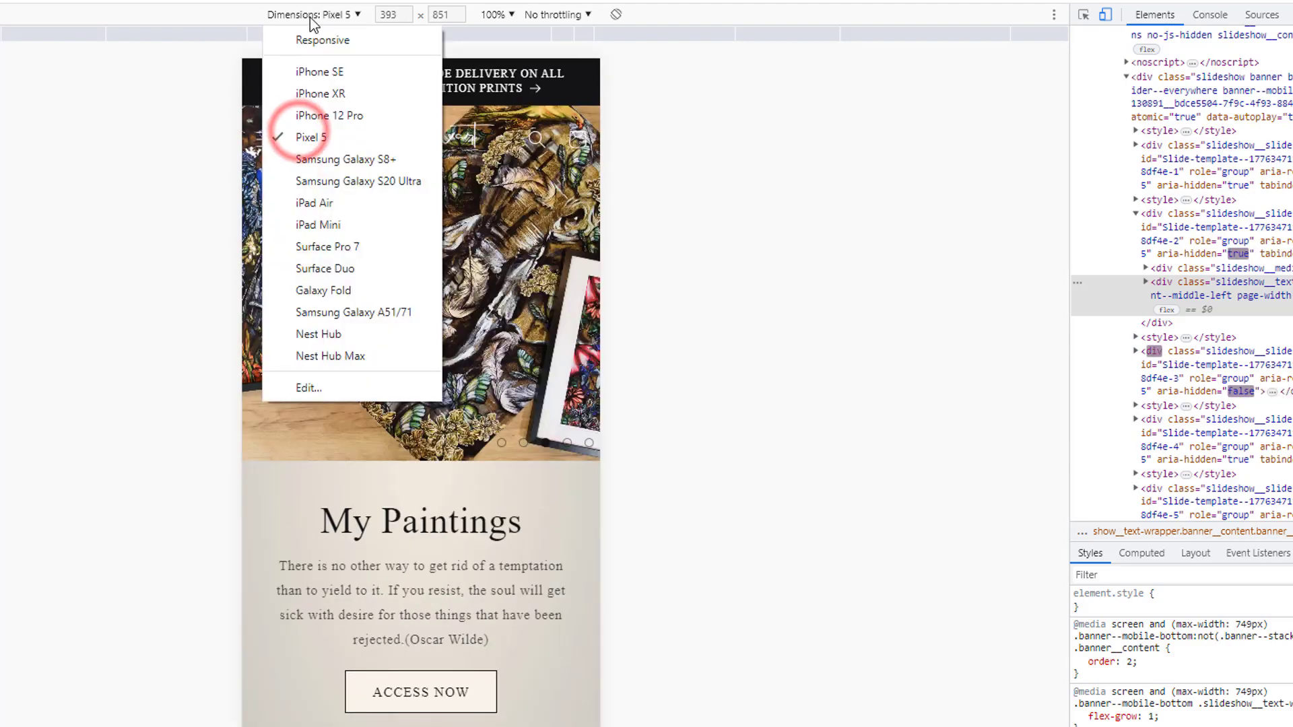
left_click(169, 376)
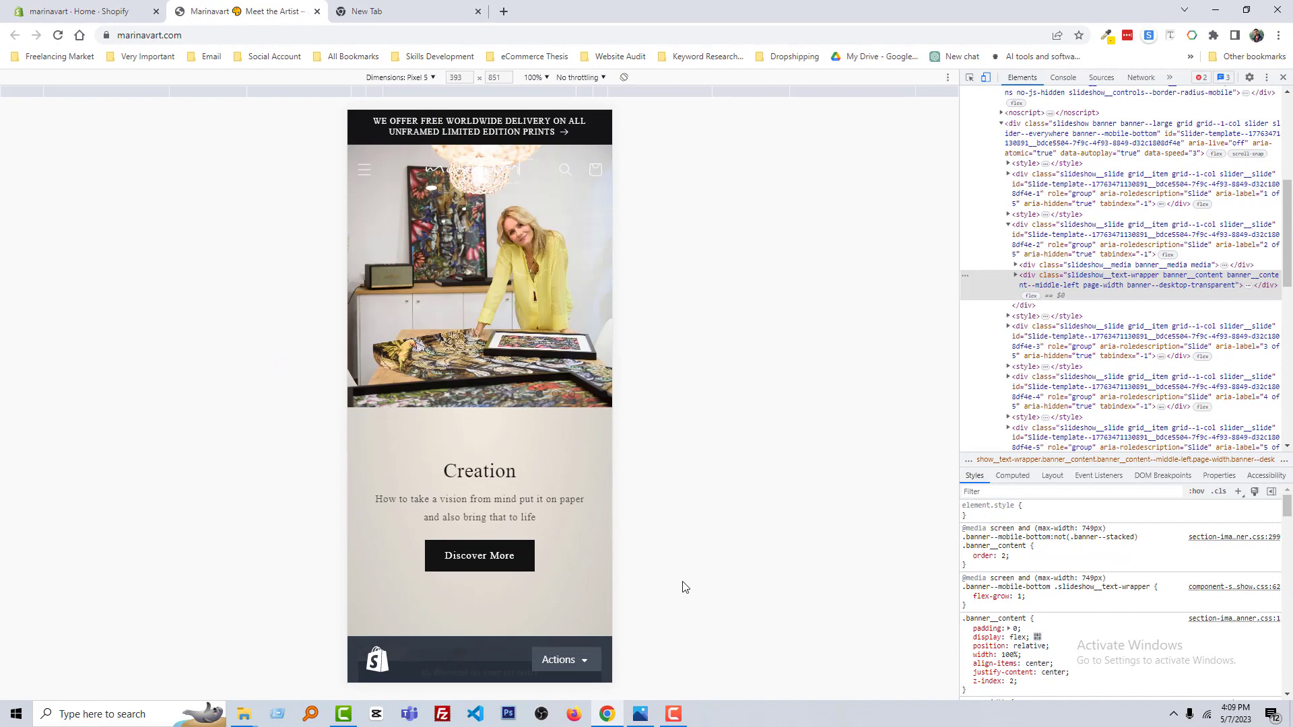
key("alt+Tab")
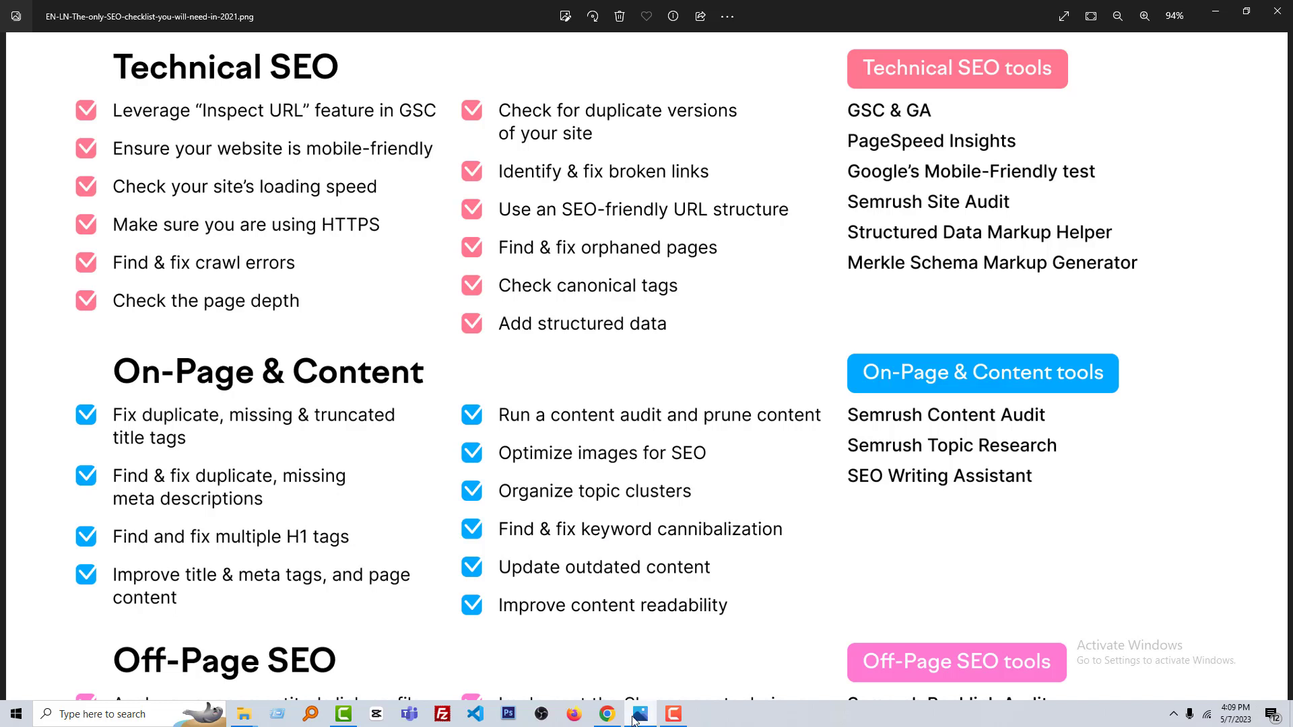
Step: Open PageSpeed Insights, Pingdom Tools and GTmetrix from the Website Audit bookmarks, closing the empty tab
mouse_move(612, 722)
left_click(607, 714)
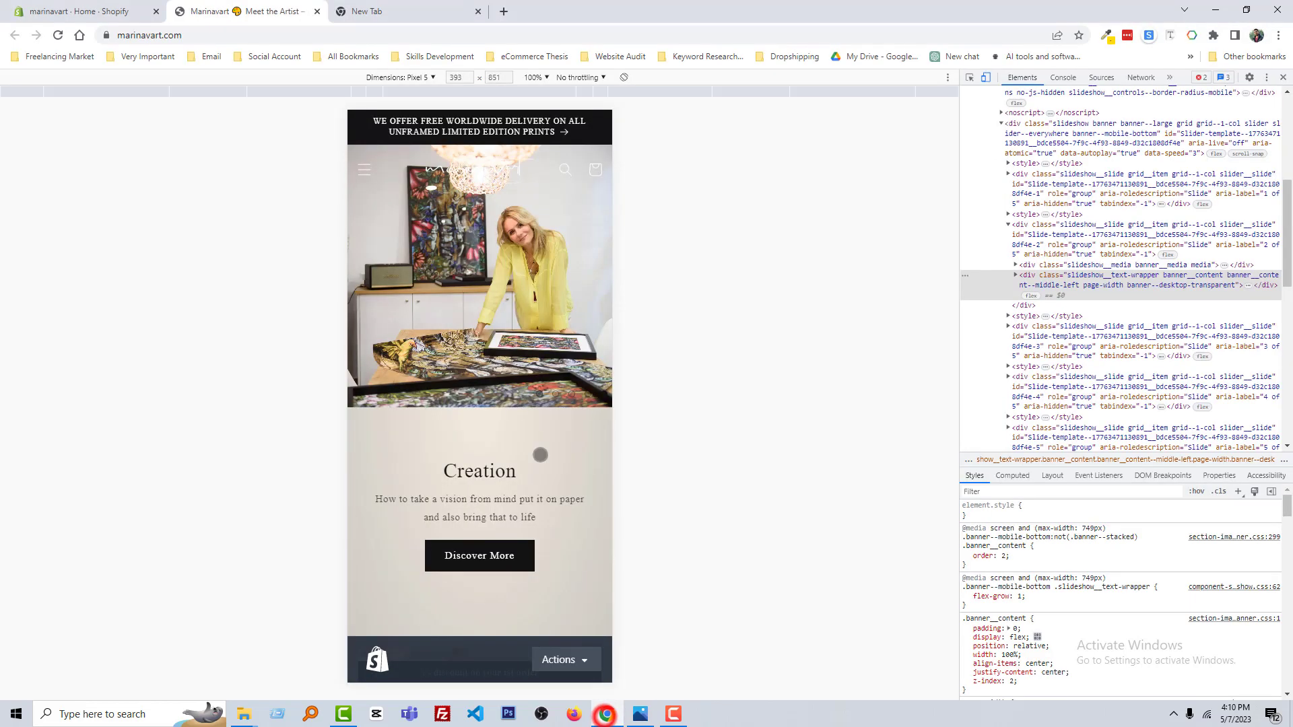
left_click(404, 11)
left_click(613, 57)
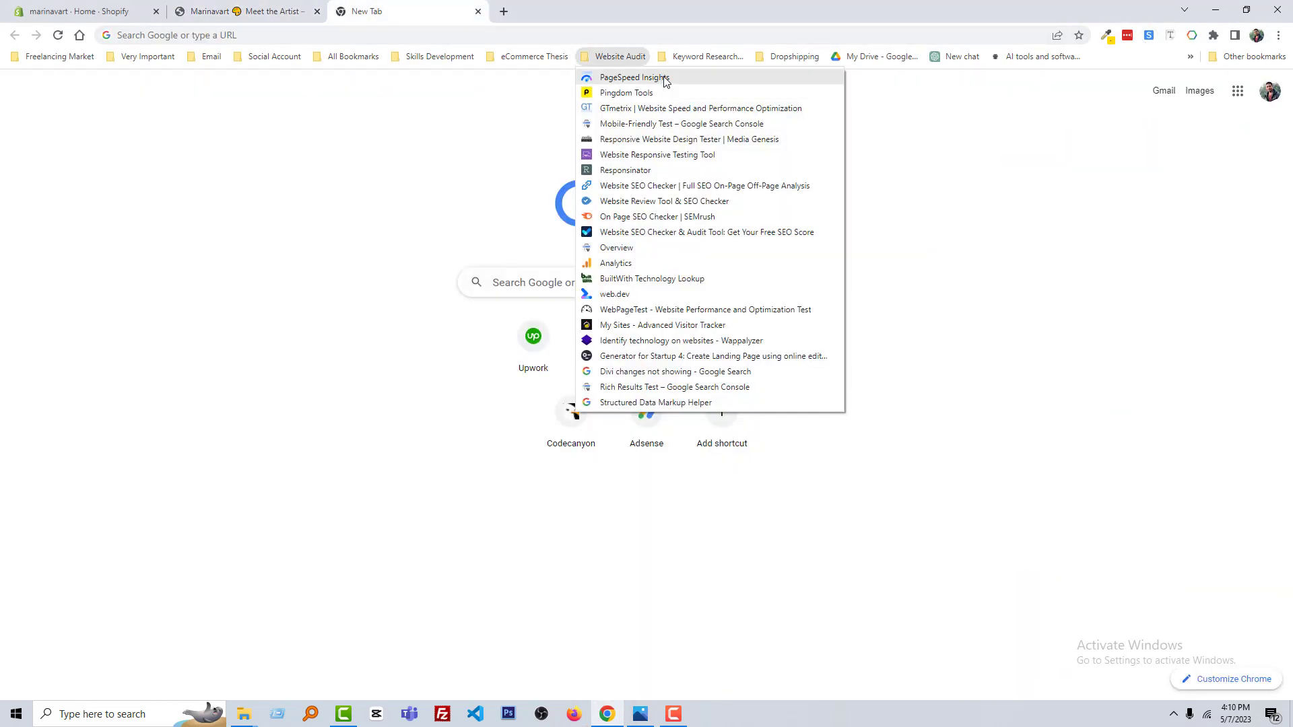
middle_click(664, 77)
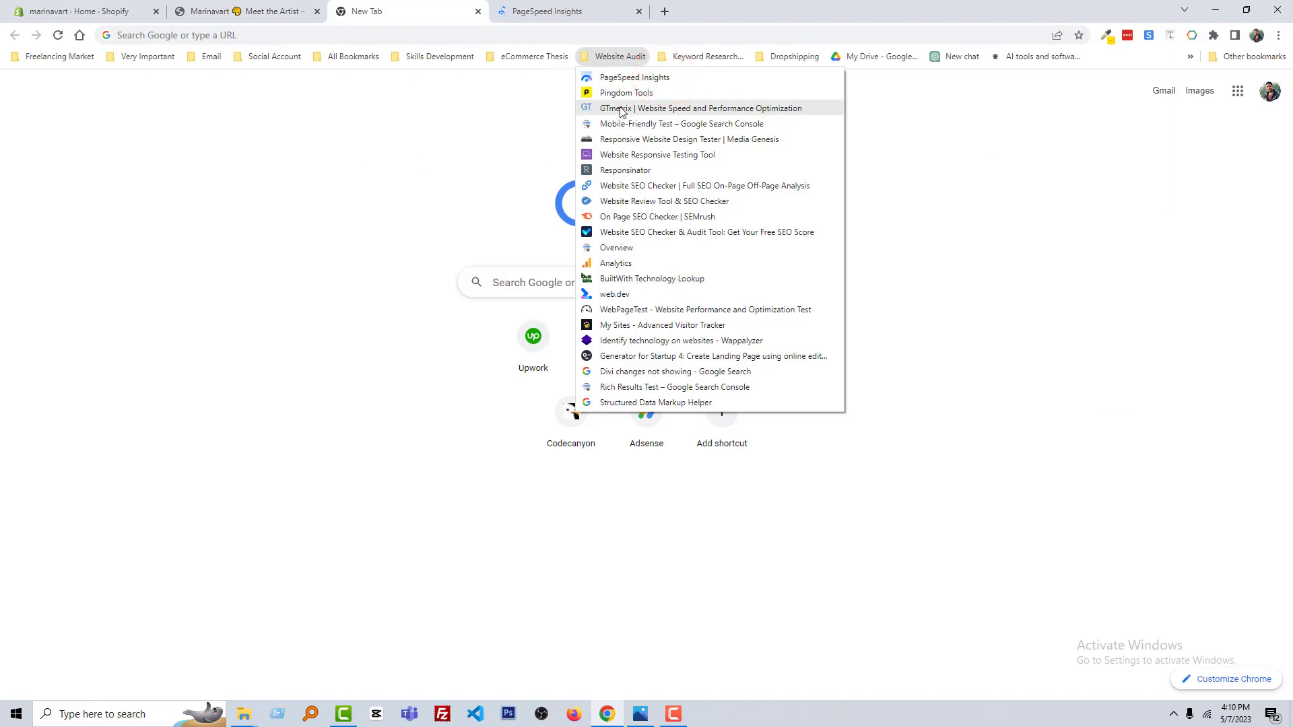
middle_click(643, 95)
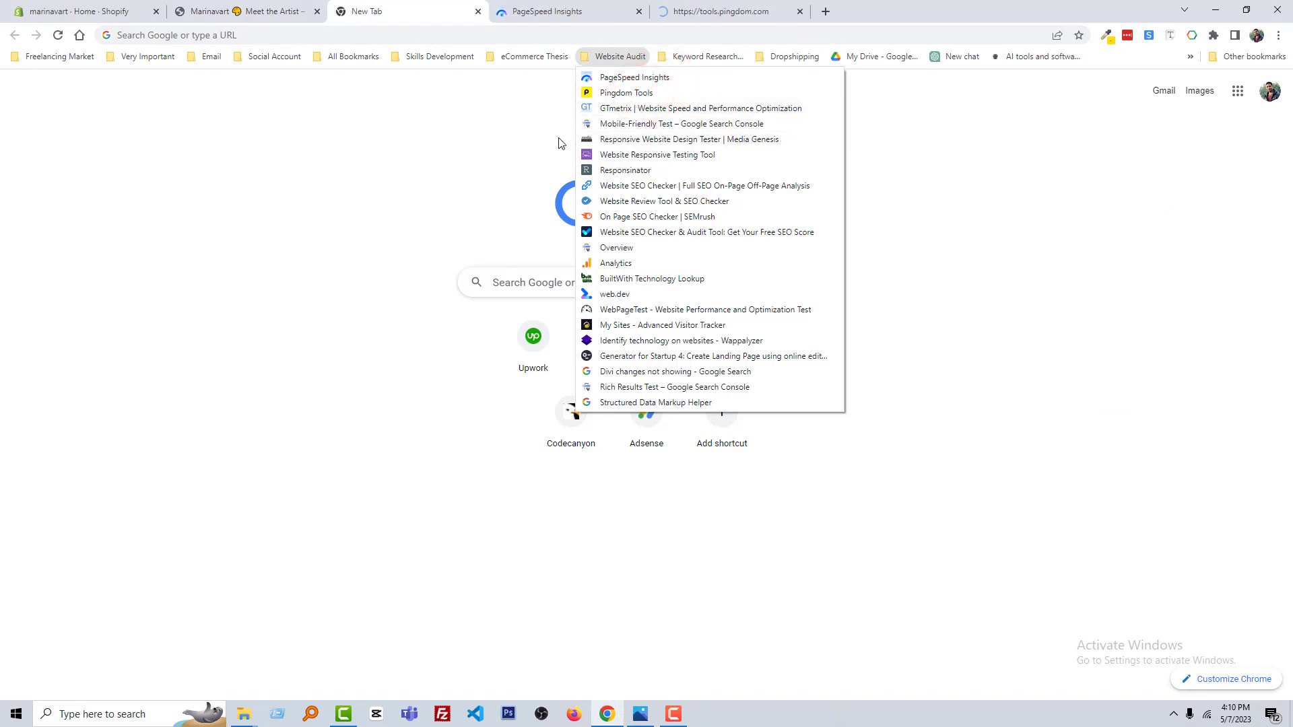
middle_click(699, 108)
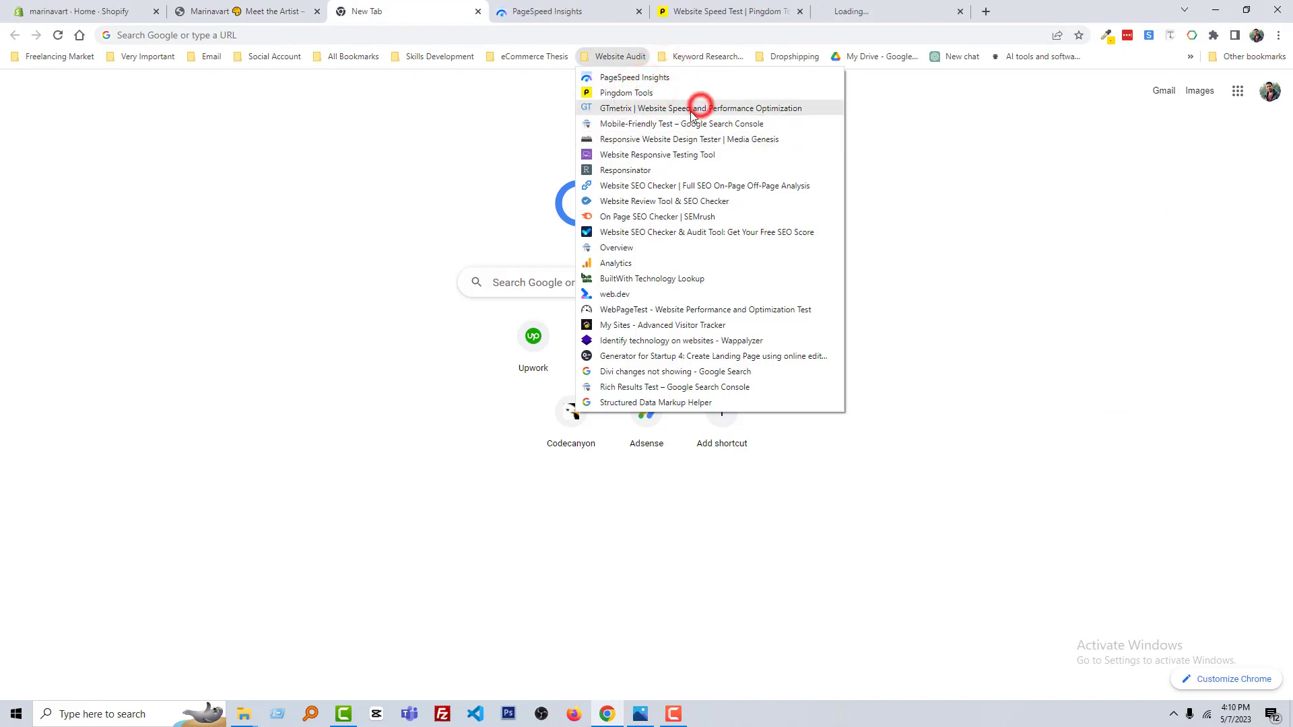
left_click(482, 12)
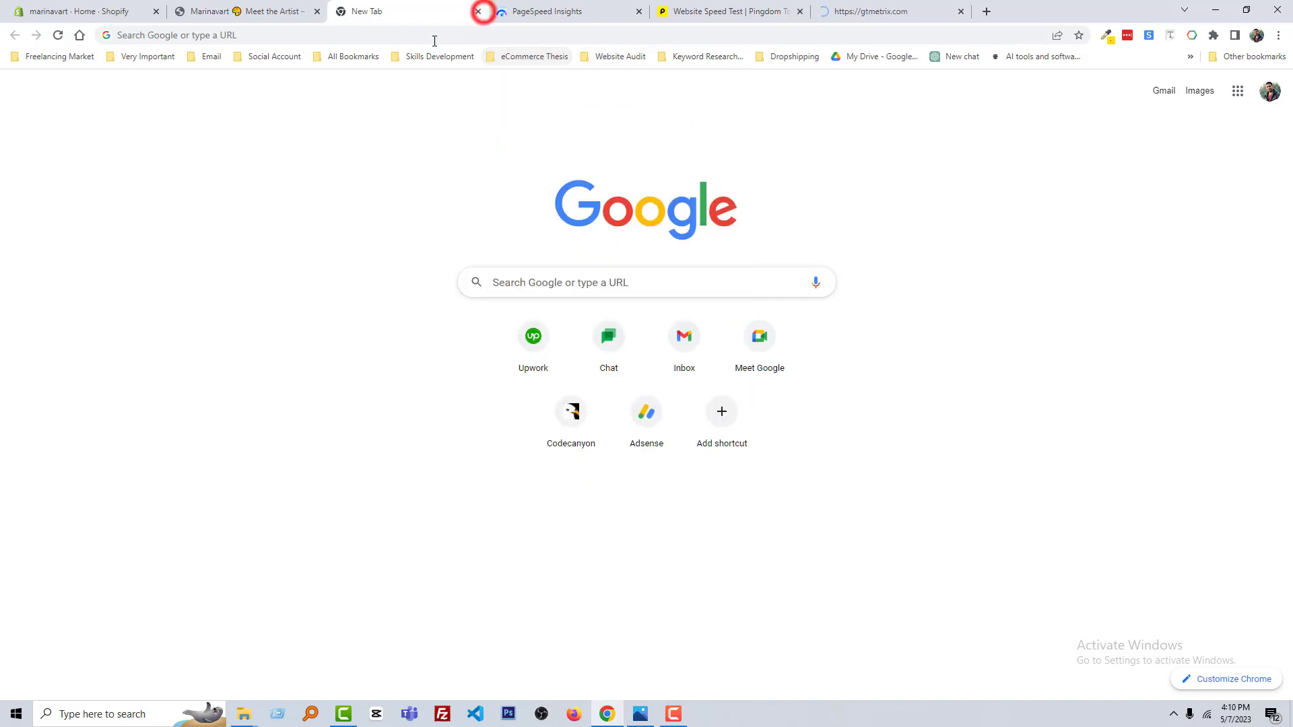
left_click(478, 12)
Step: Check the Pingdom and GTmetrix tabs, then copy the store's address and return to PageSpeed Insights
left_click(532, 8)
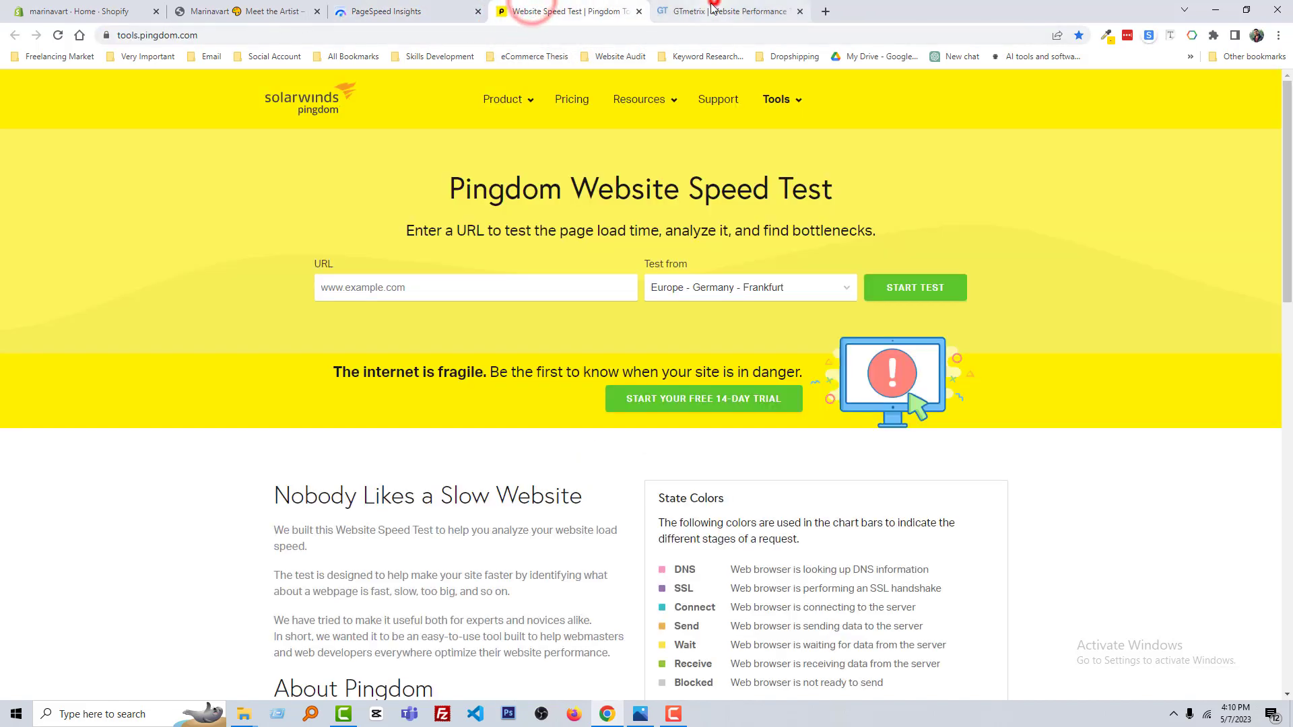
left_click(711, 10)
left_click(419, 7)
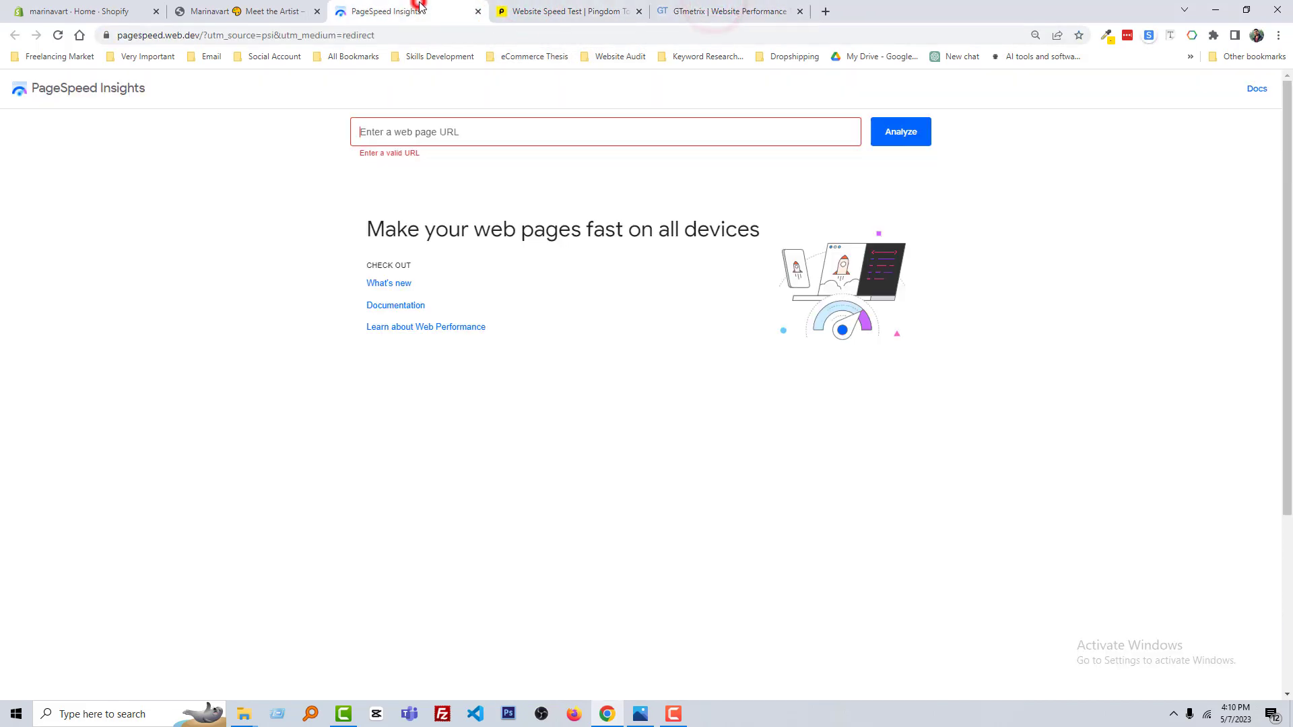
left_click(254, 8)
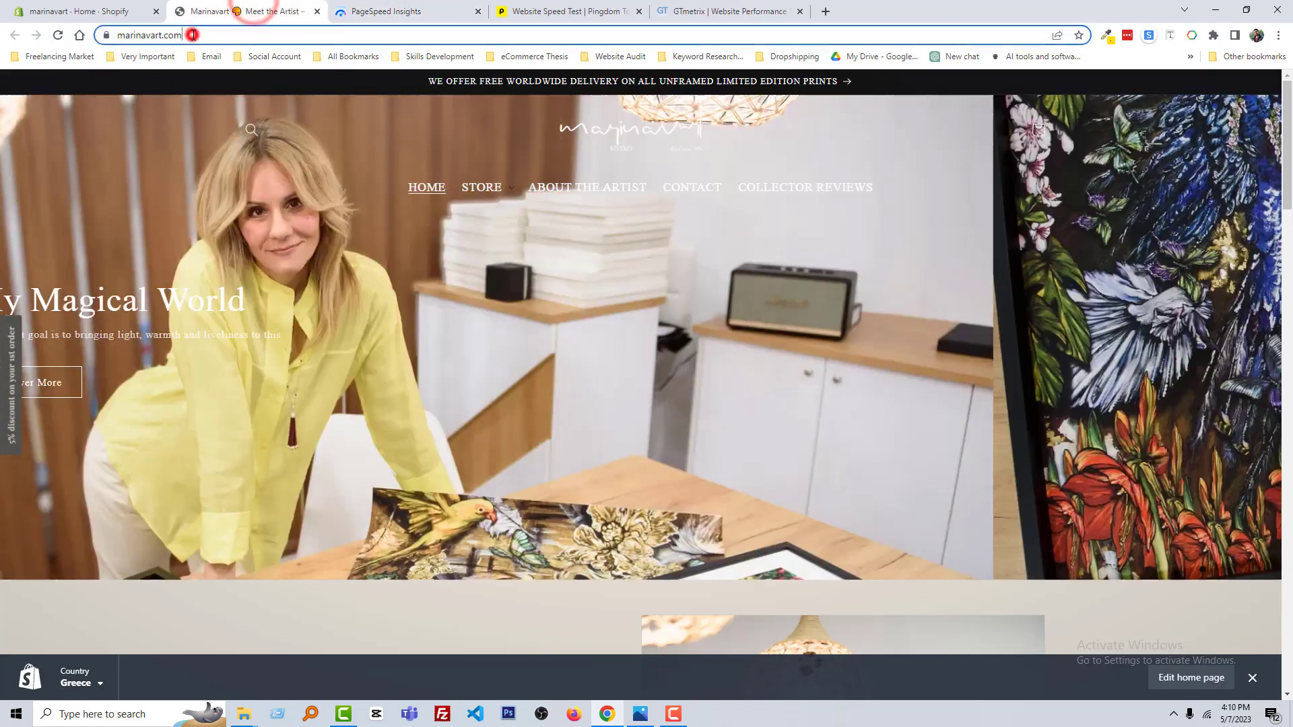
left_click(190, 35)
left_click(380, 8)
left_click(513, 133)
left_click(251, 164)
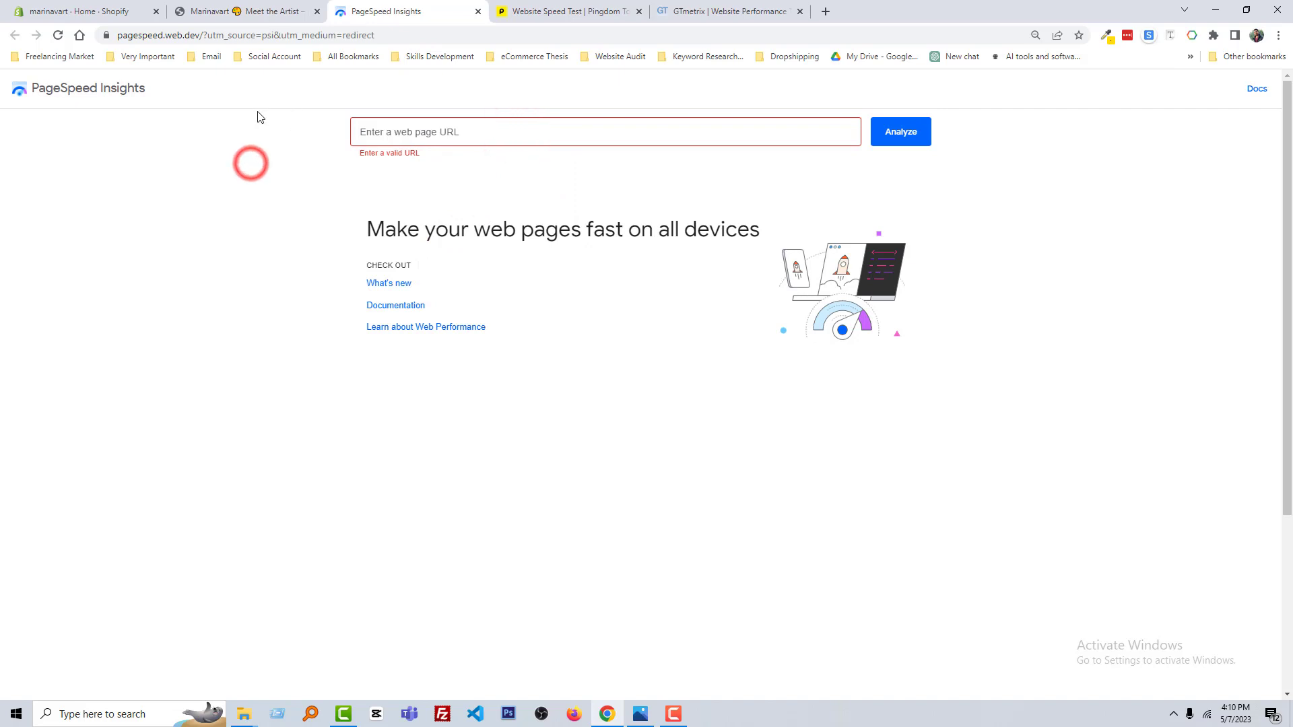
left_click(425, 124)
type("https://marinavart.com")
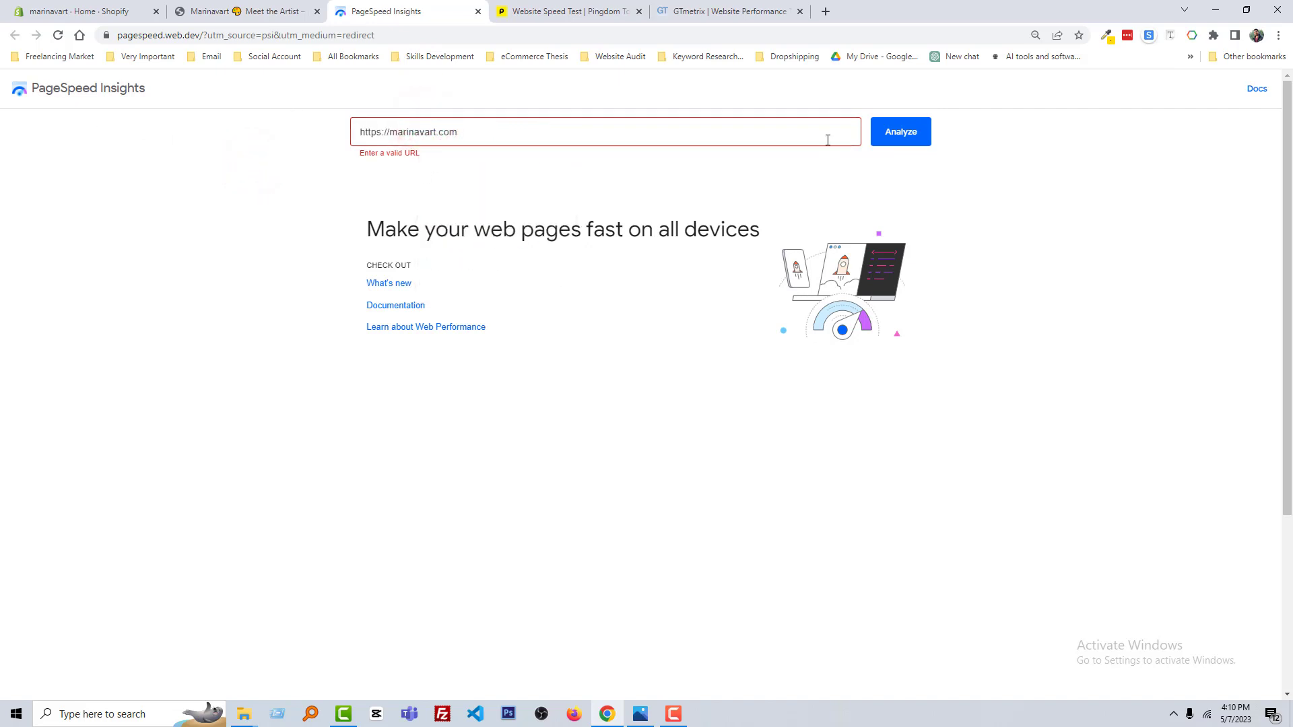
left_click(907, 138)
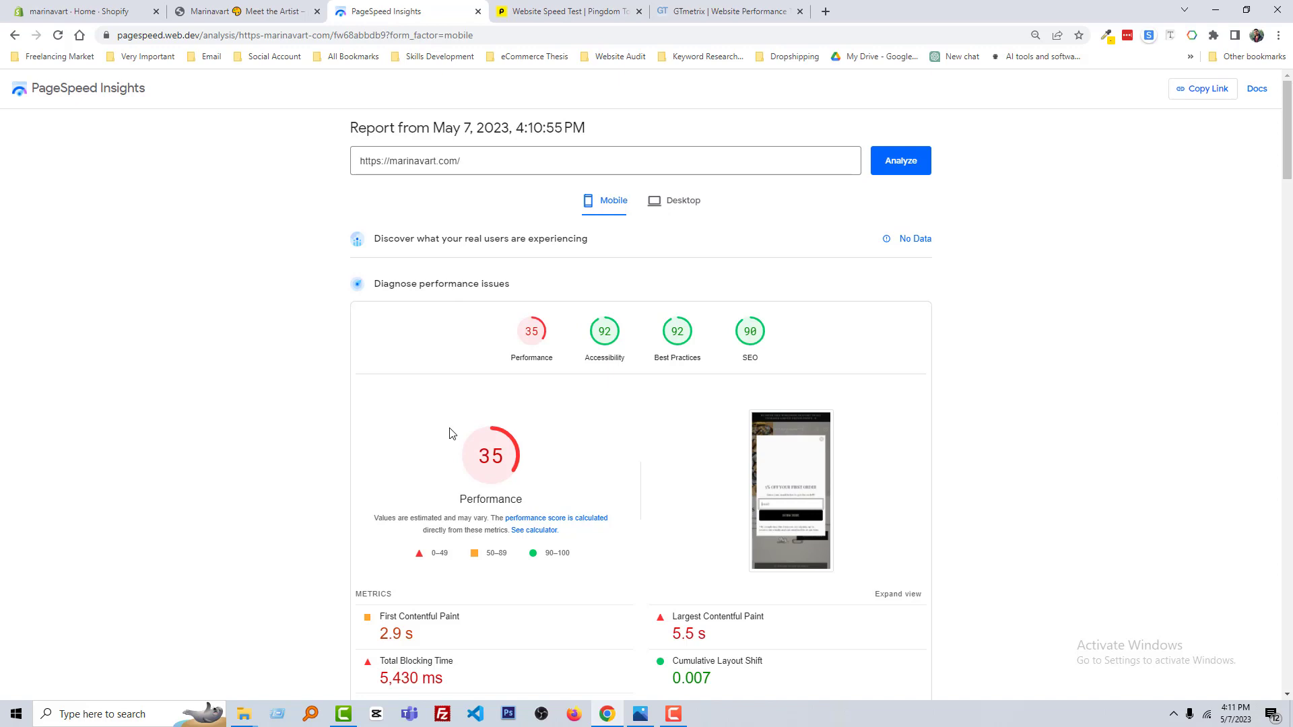
scroll(451, 433, "down", 2)
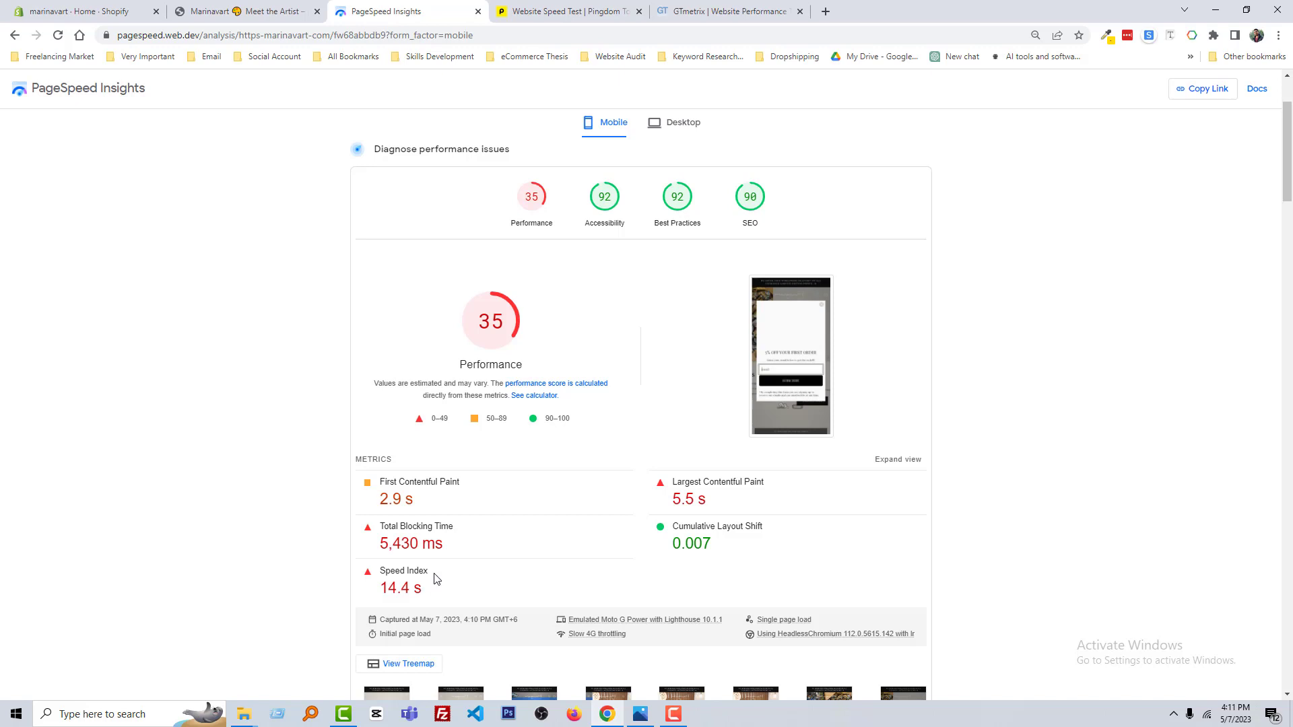
scroll(434, 579, "up", 2)
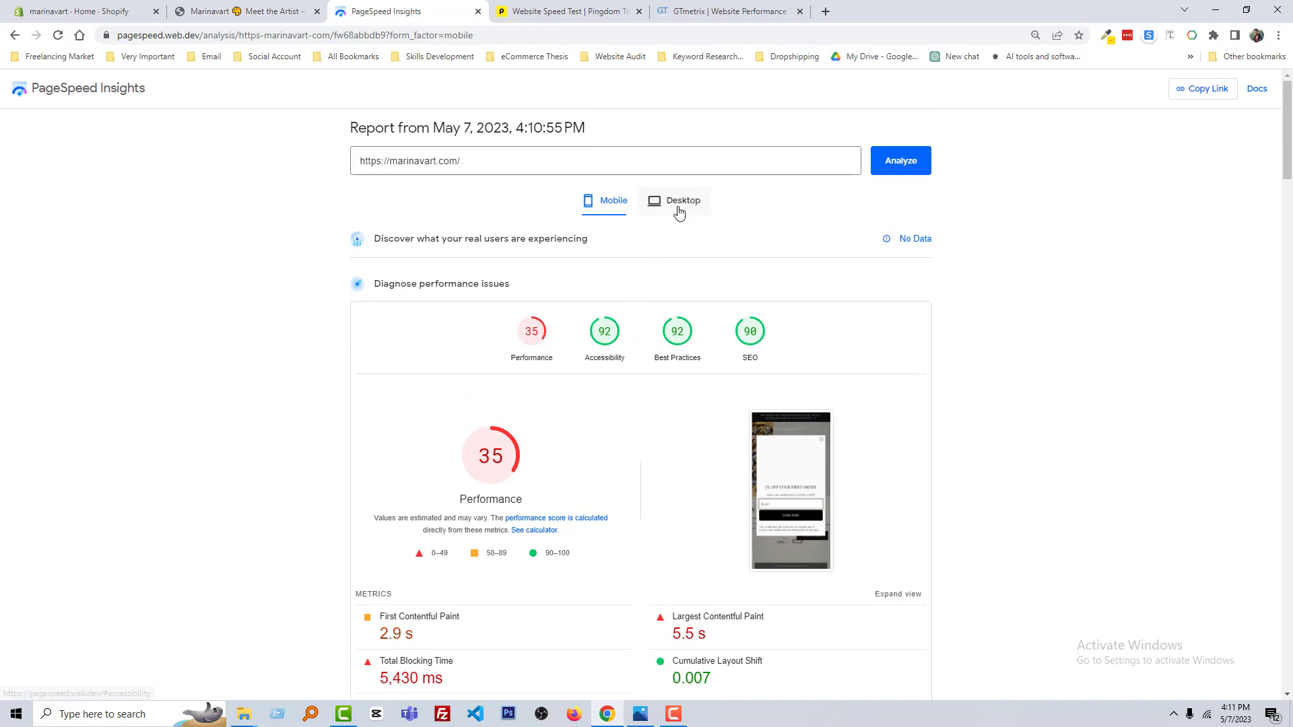
Step: Compare the desktop report (Performance 80, LCP 1.7 s) against mobile, ending on desktop
left_click(684, 203)
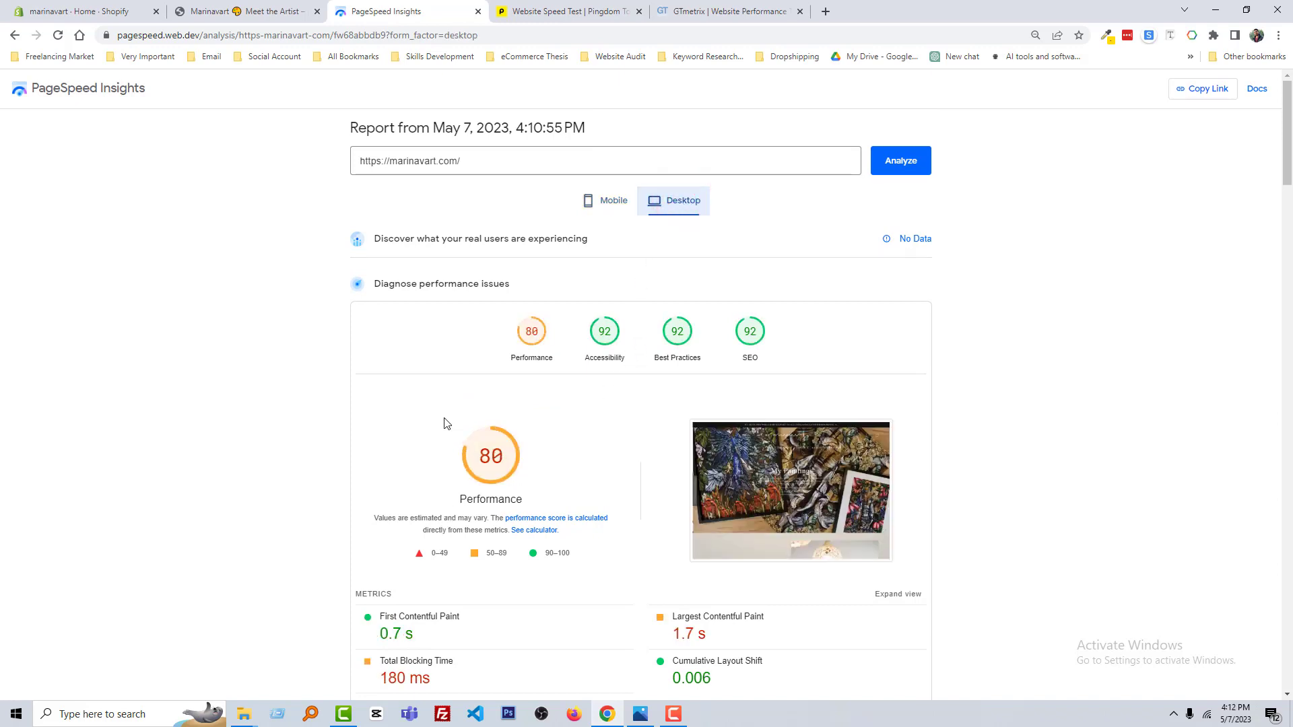
scroll(444, 423, "down", 3)
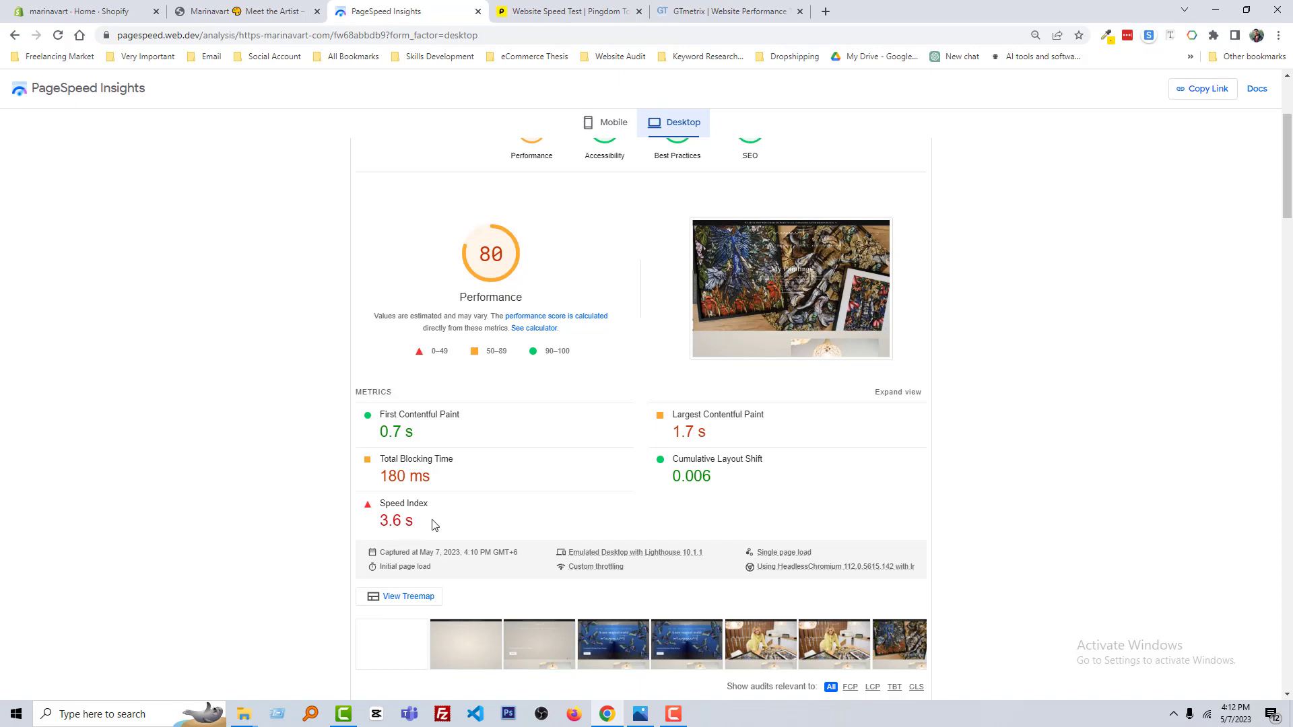
scroll(434, 525, "up", 3)
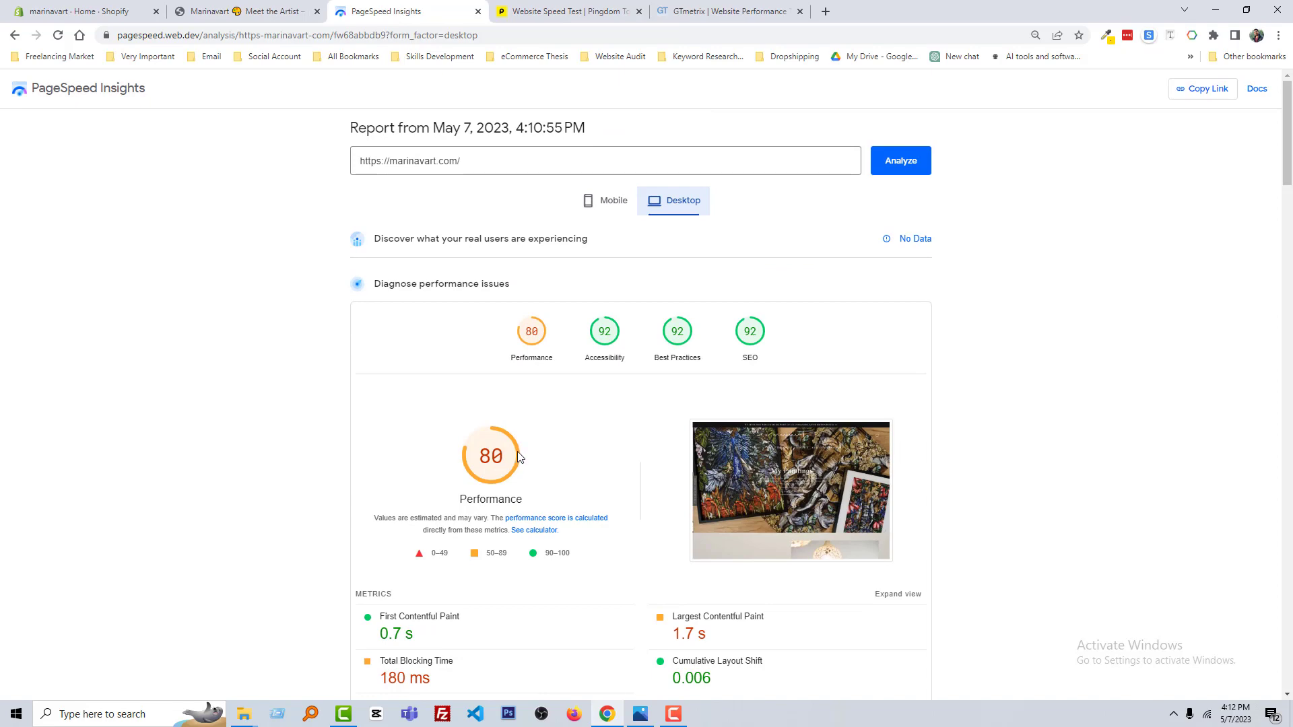
left_click(607, 212)
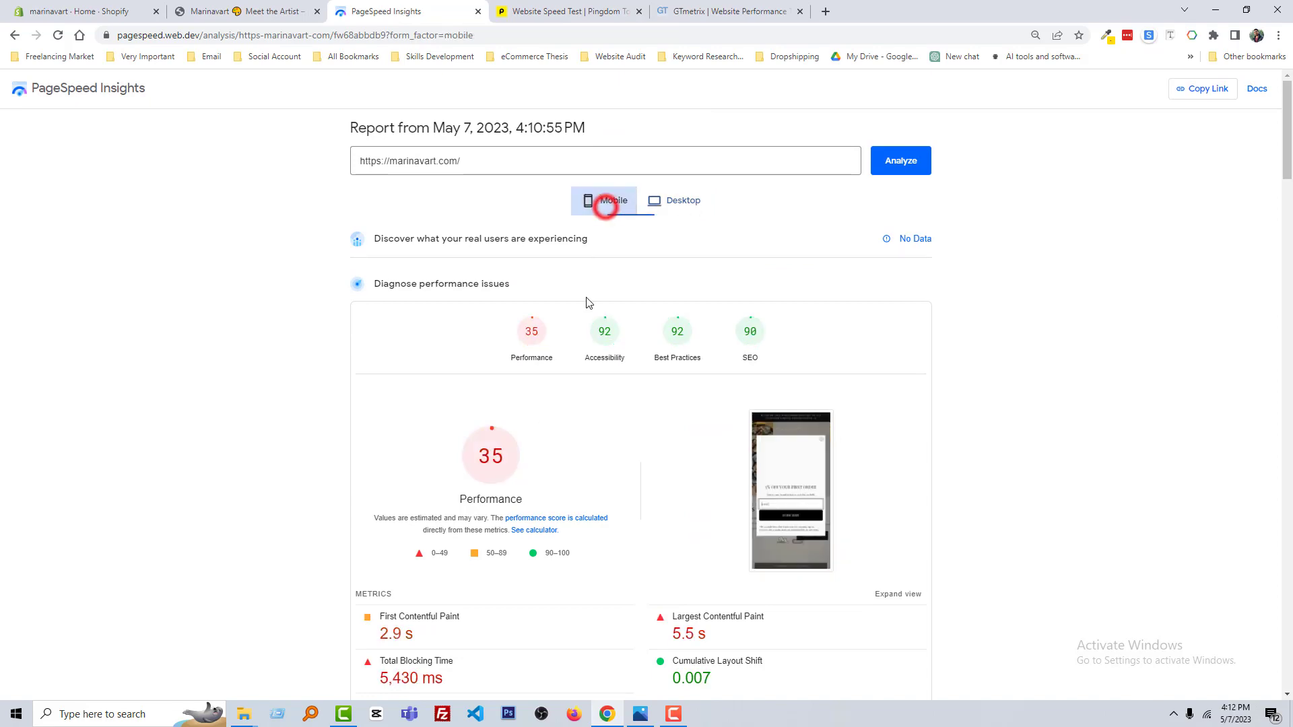
scroll(507, 467, "down", 1)
scroll(506, 467, "down", 5)
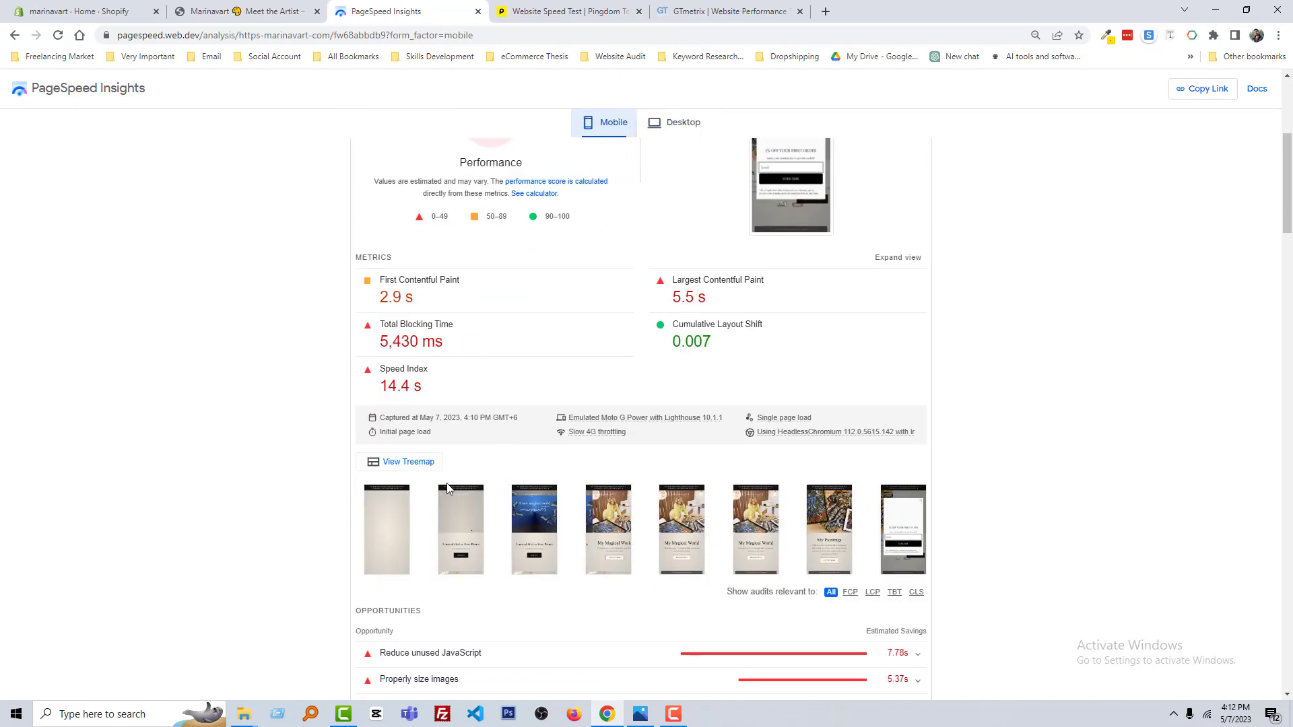
scroll(423, 486, "down", 3)
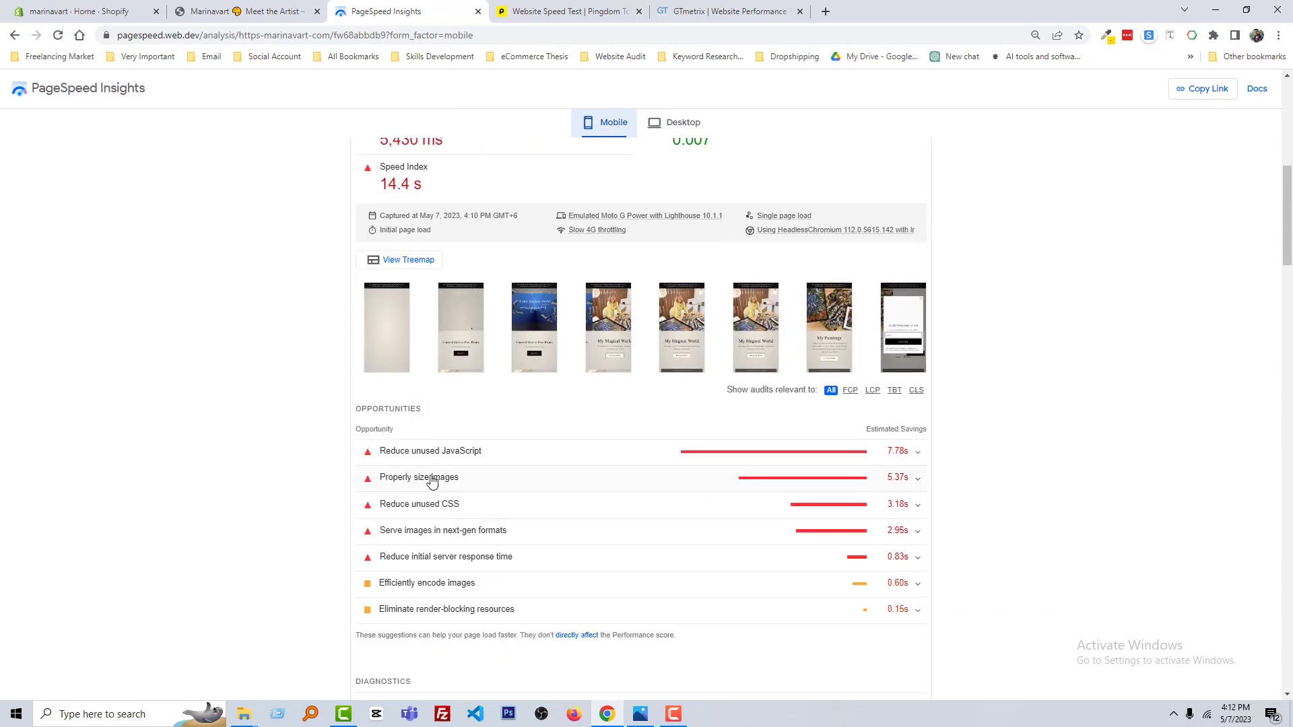
scroll(431, 482, "up", 8)
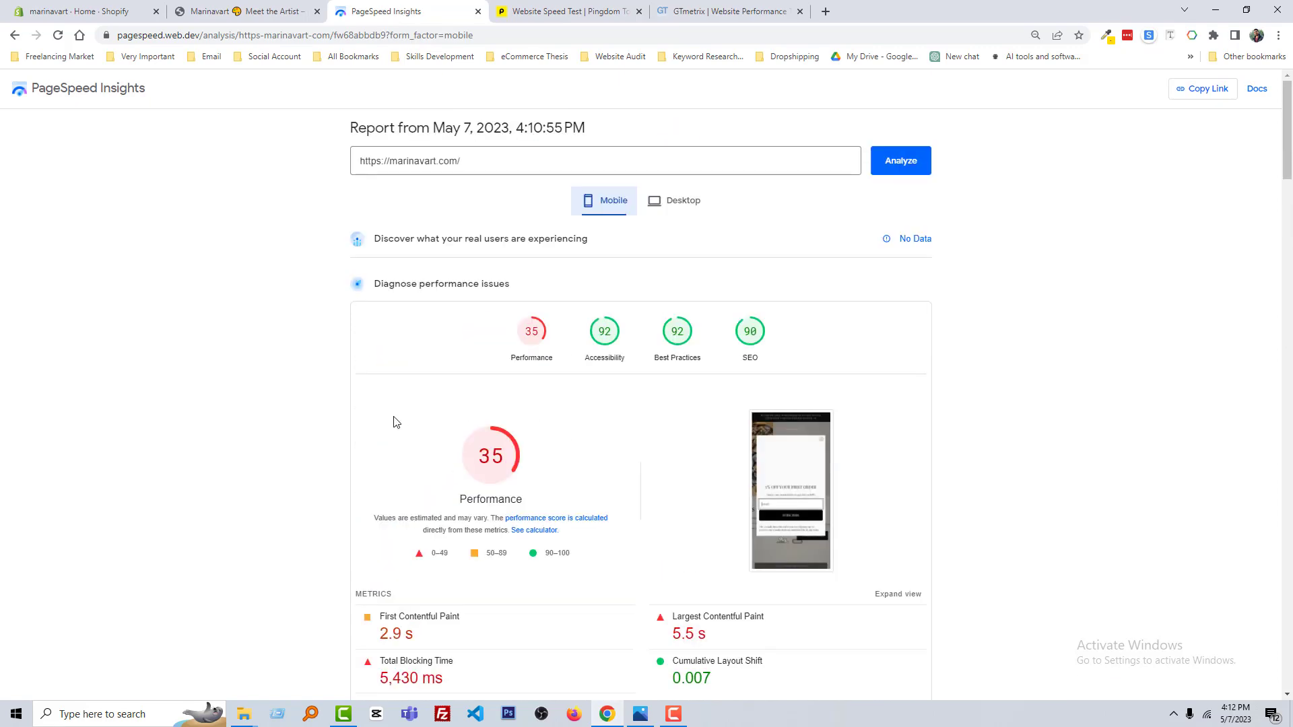
left_click(670, 195)
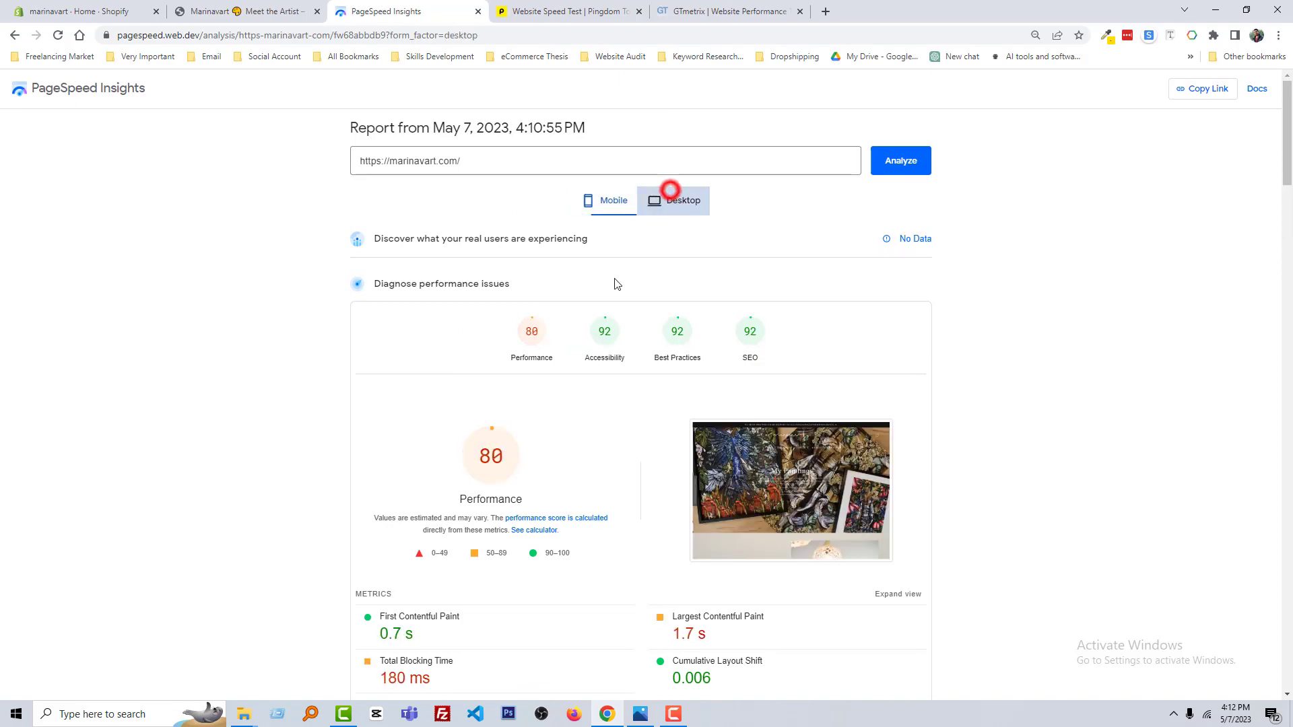
scroll(576, 498, "down", 4)
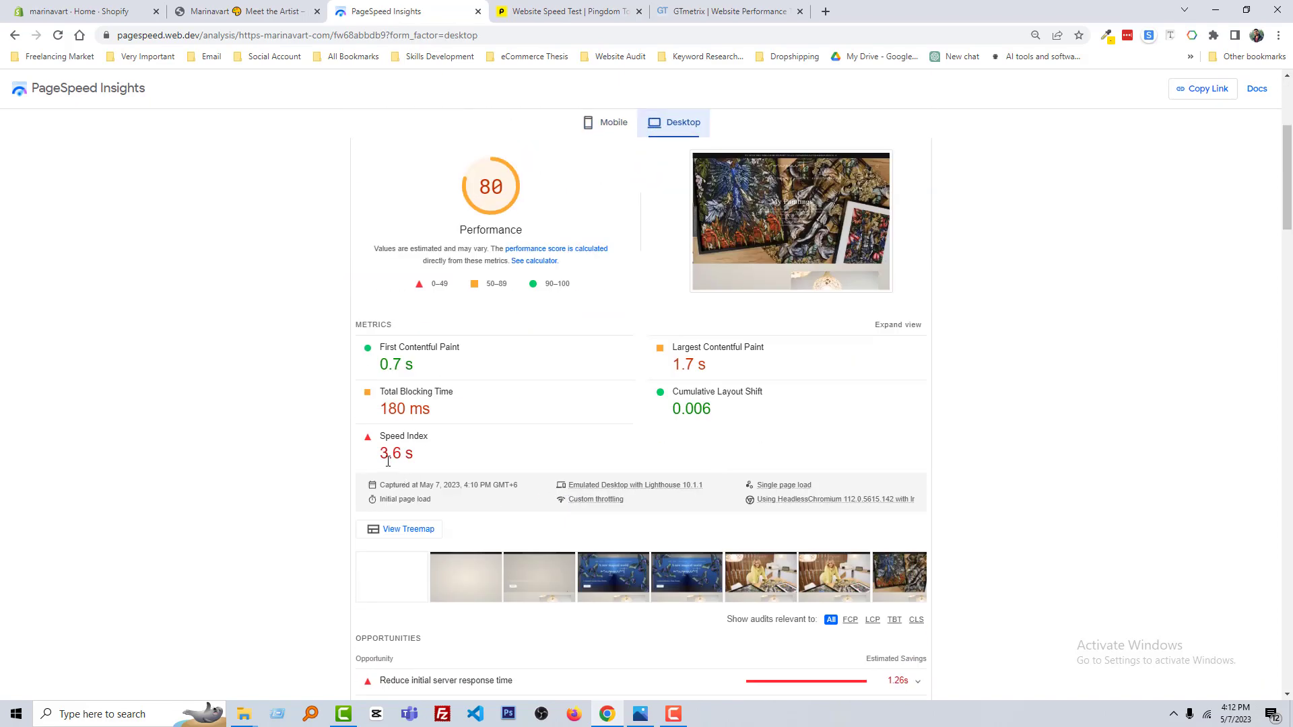
scroll(491, 451, "up", 4)
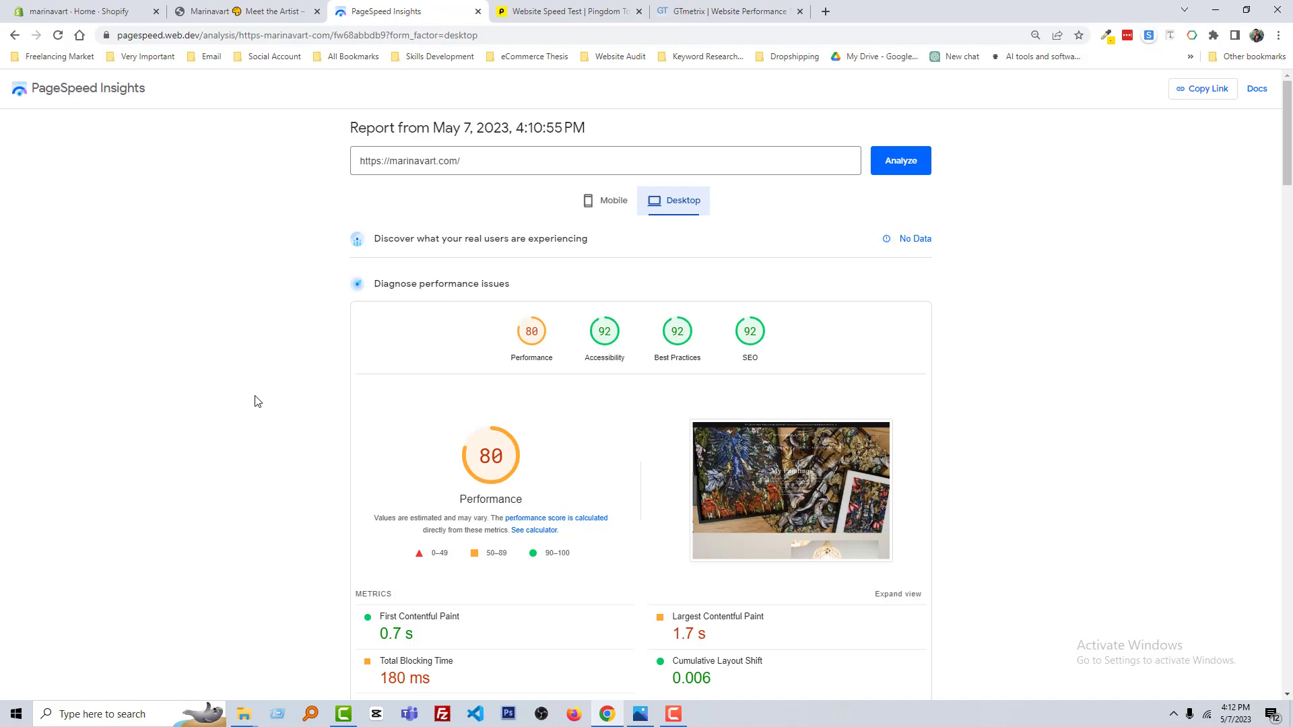
triple_click(435, 165)
key("ctrl+c")
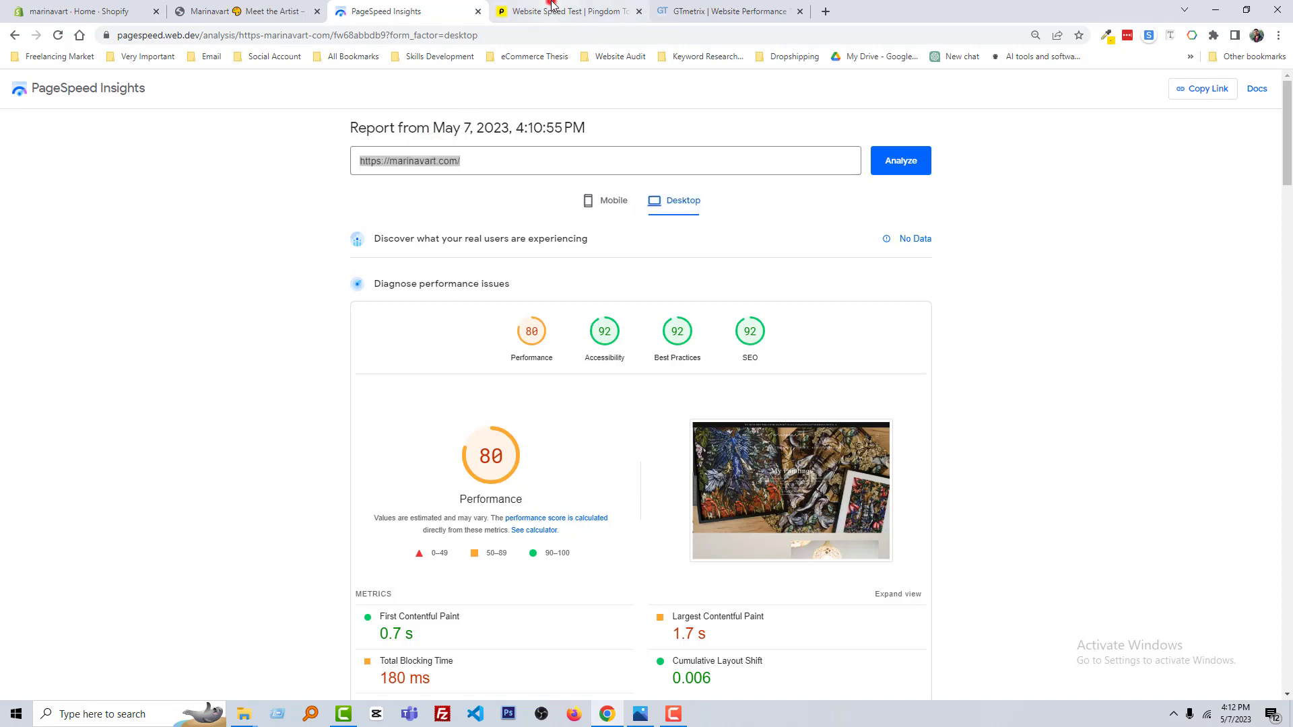
left_click(551, 11)
left_click(520, 290)
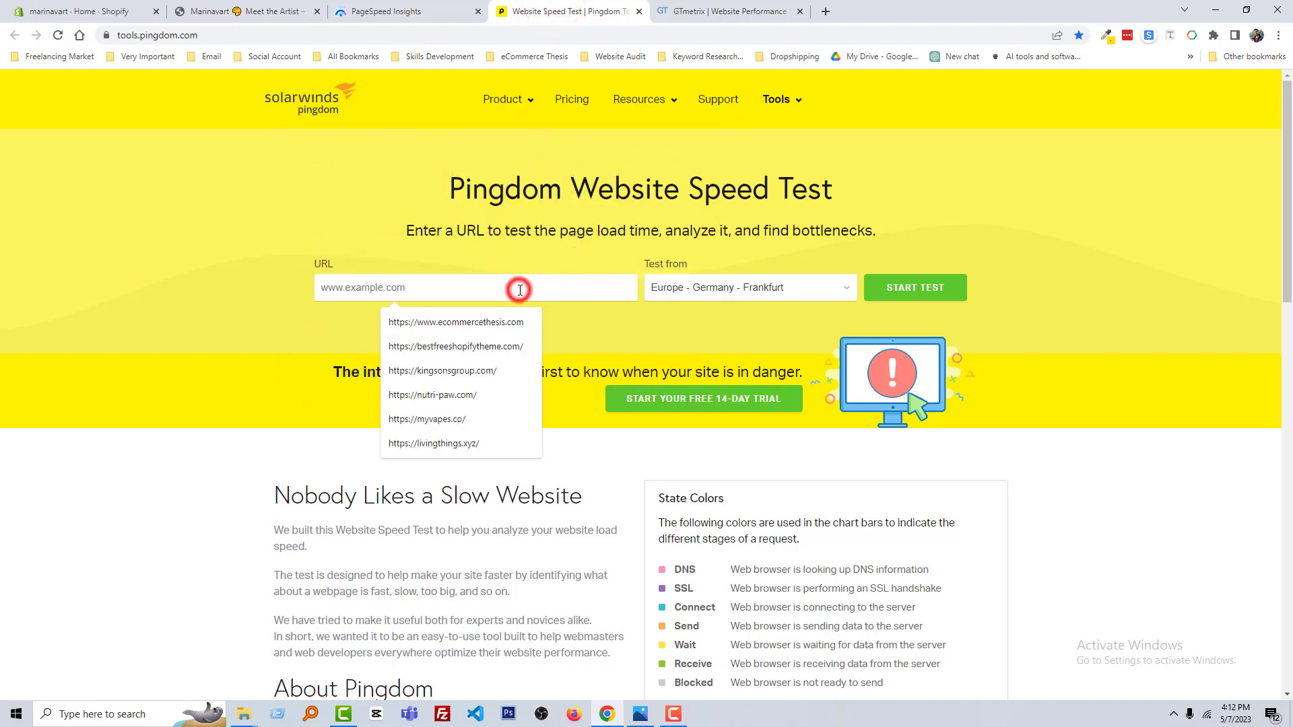
key("ctrl+v")
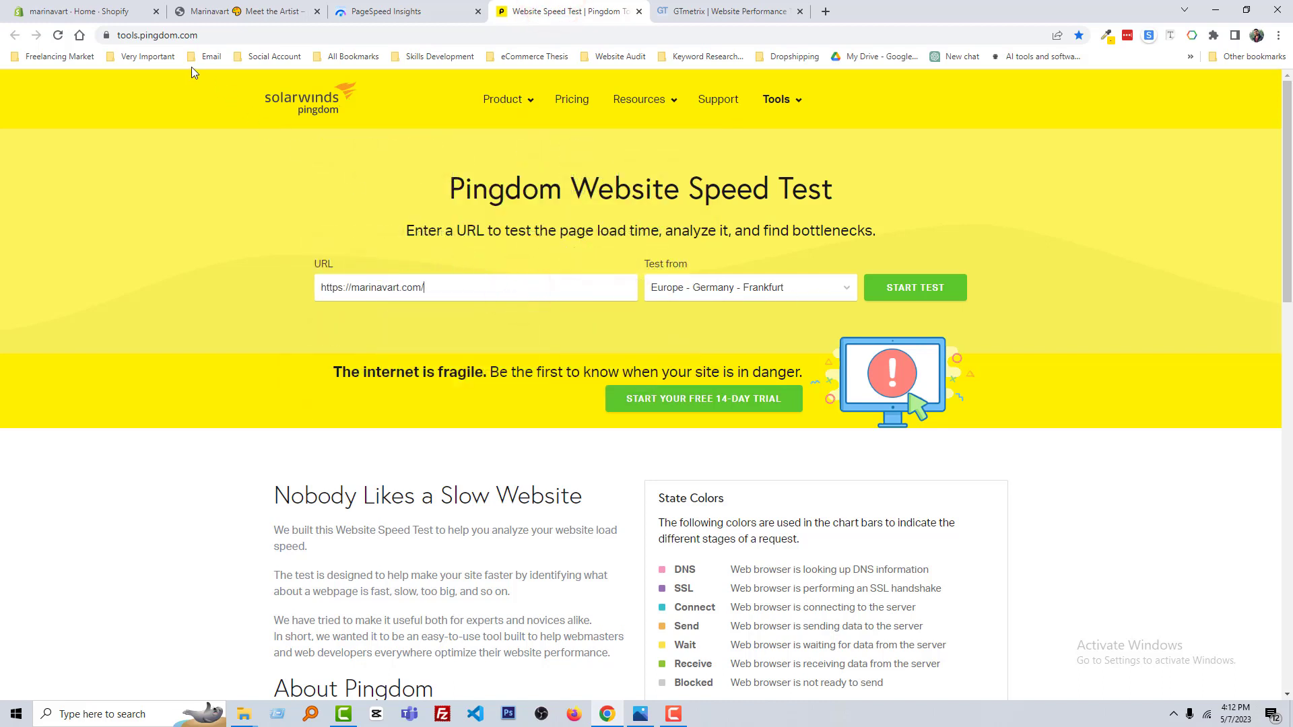
left_click(931, 289)
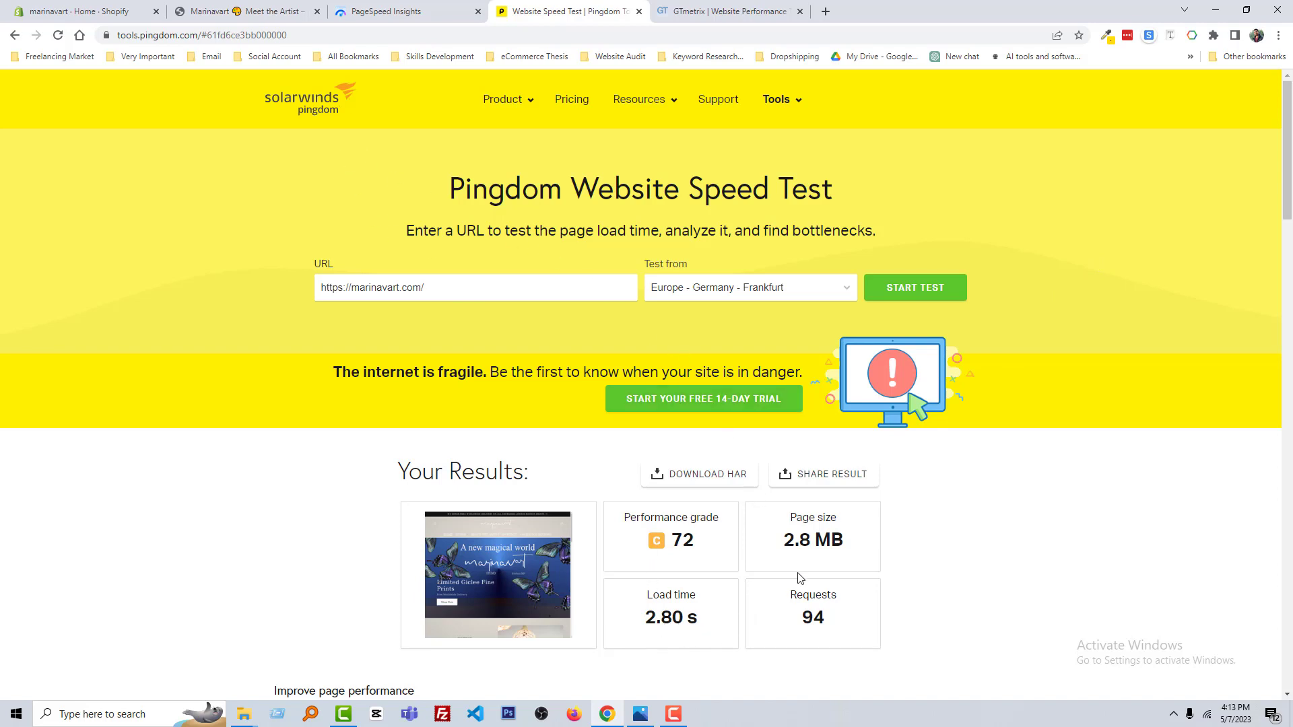
left_click(677, 8)
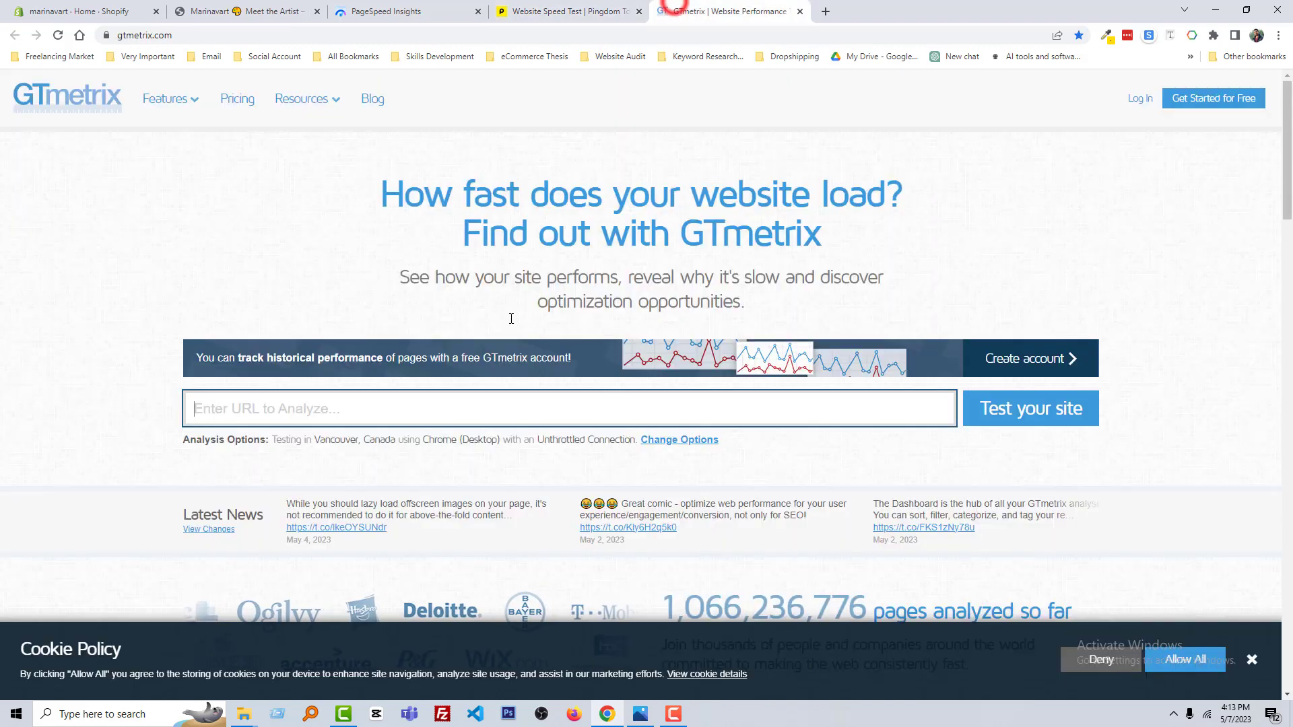
left_click(458, 411)
key("ctrl+v")
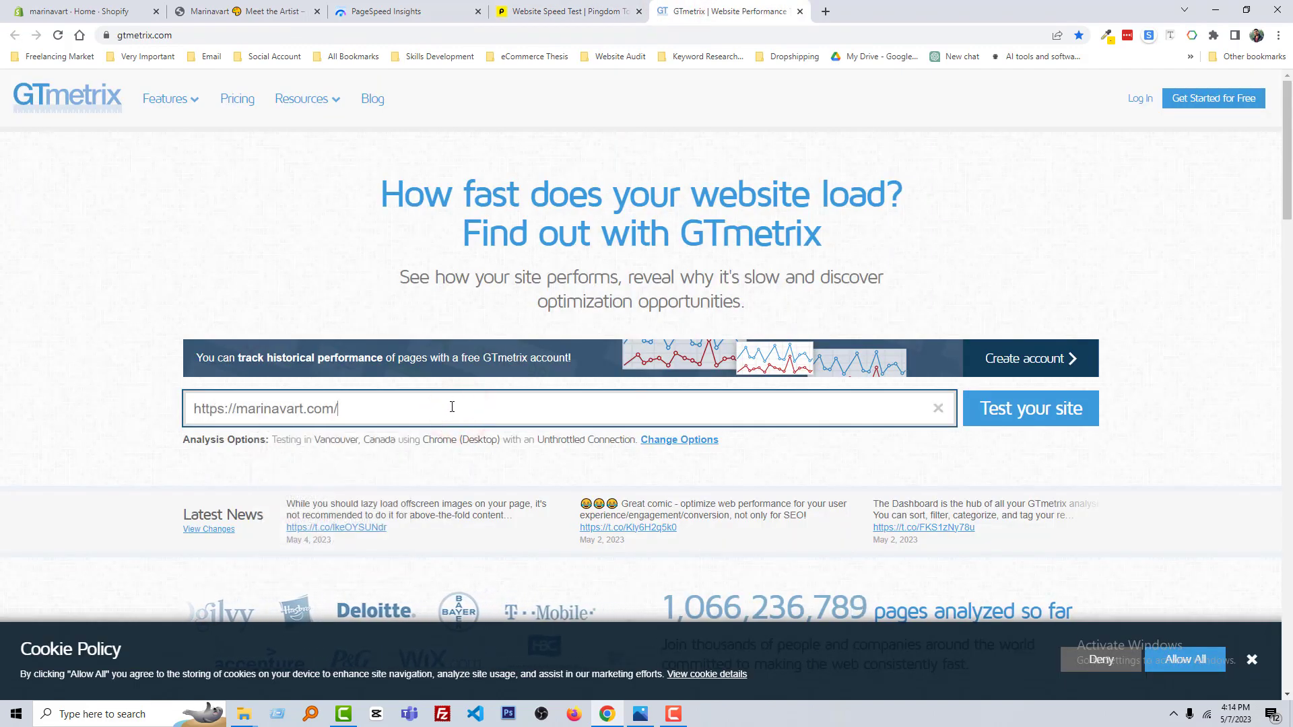
key("BackSpace")
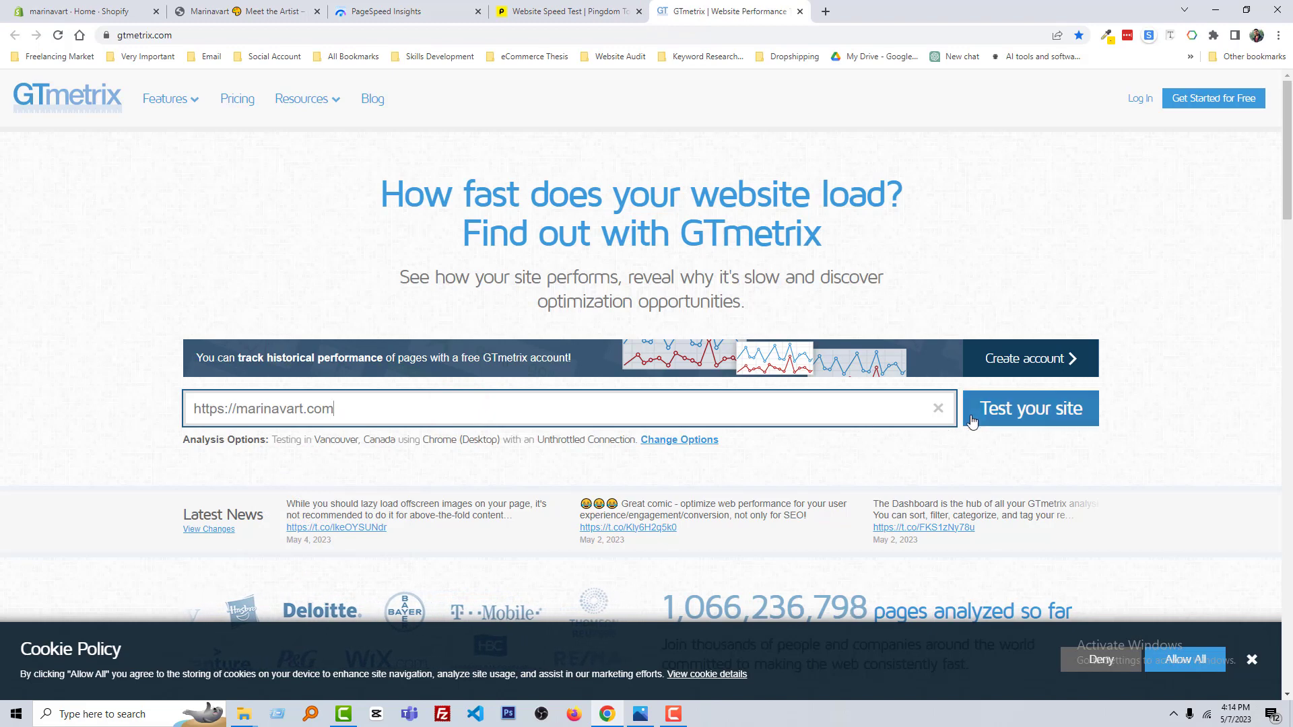
left_click(1038, 413)
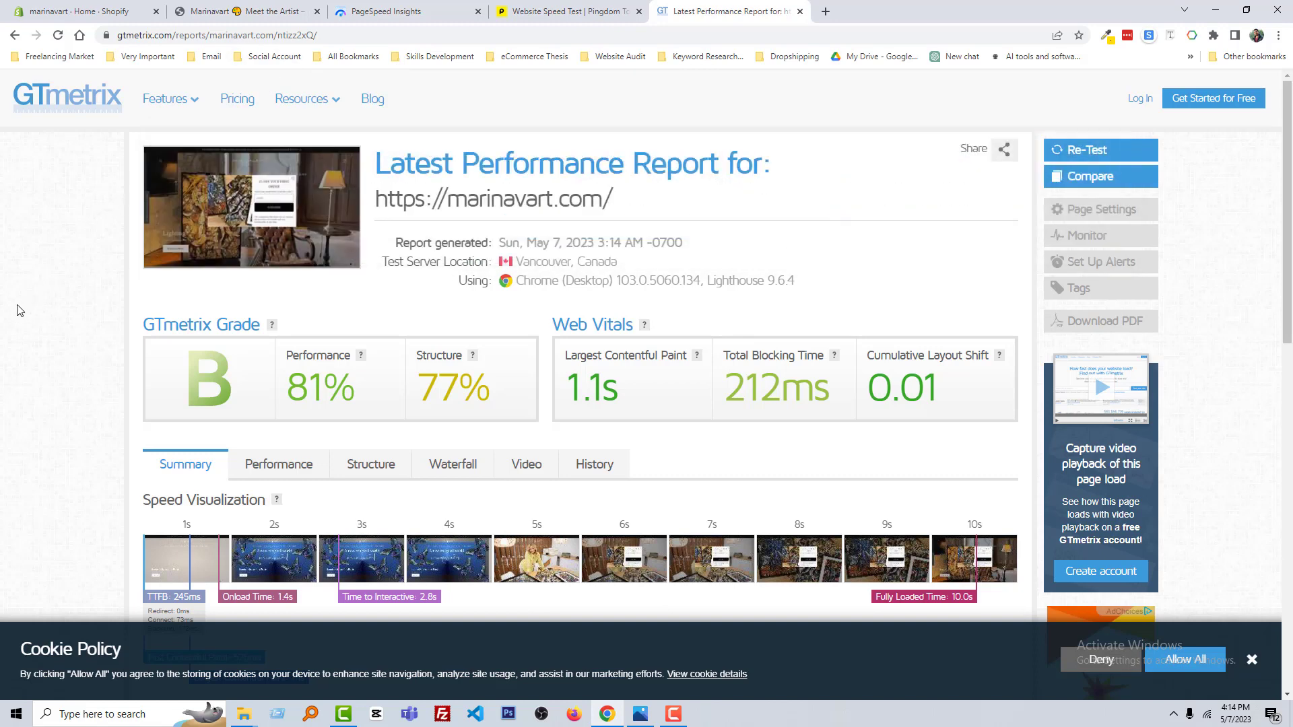
Step: Recheck the marinavart.com desktop report: Performance 80, FCP 0.7 s, TBT 180 ms, CLS 0.006
left_click(387, 8)
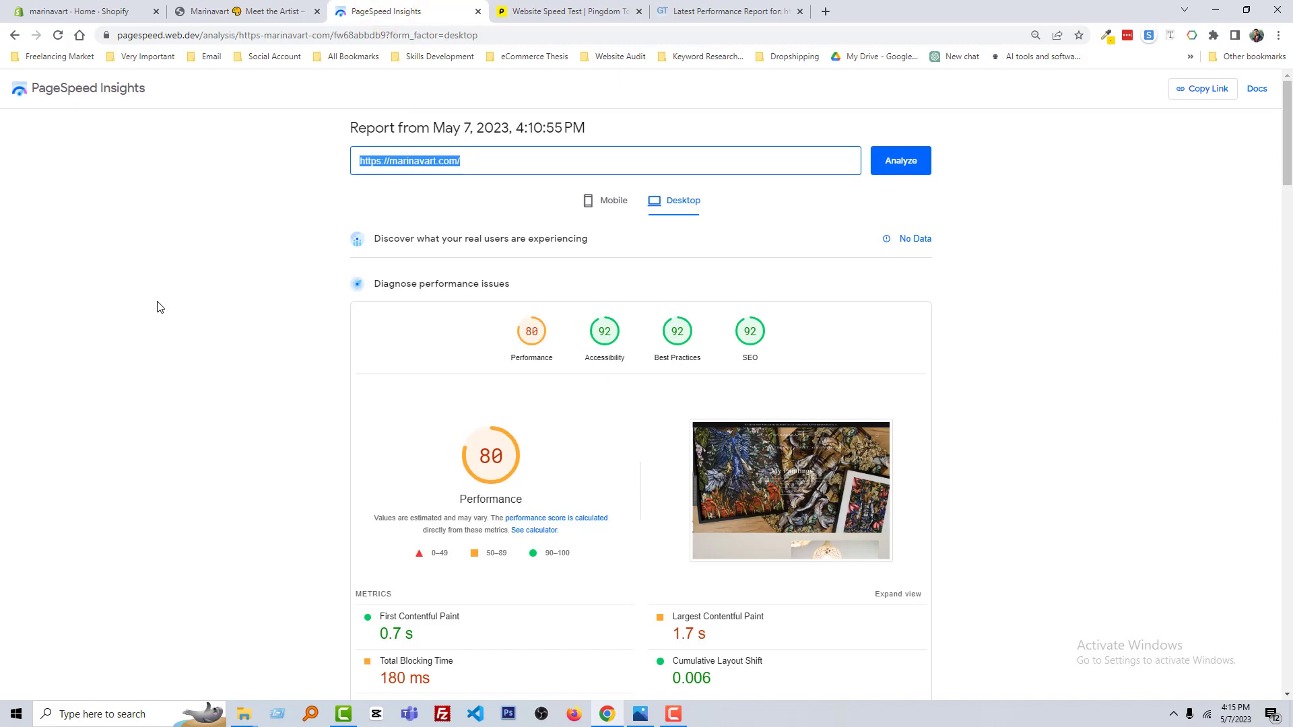
scroll(159, 308, "down", 5)
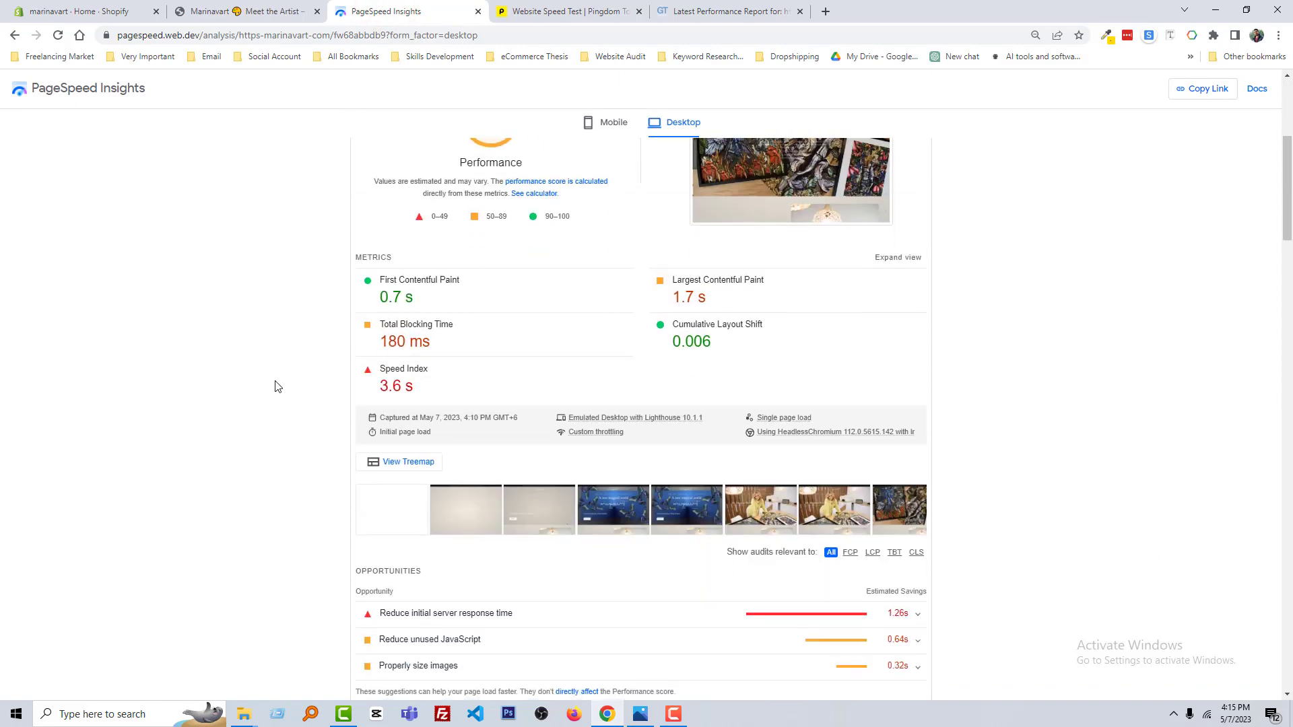
scroll(248, 400, "up", 5)
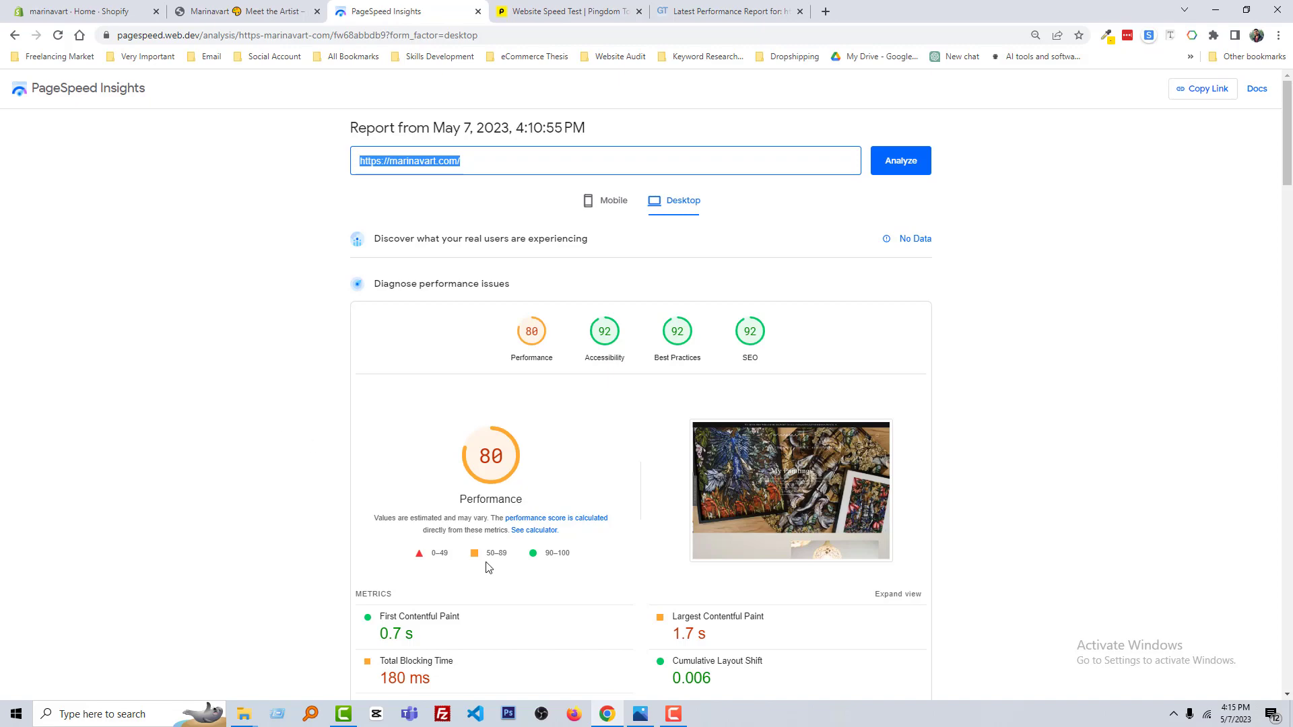
left_click(641, 714)
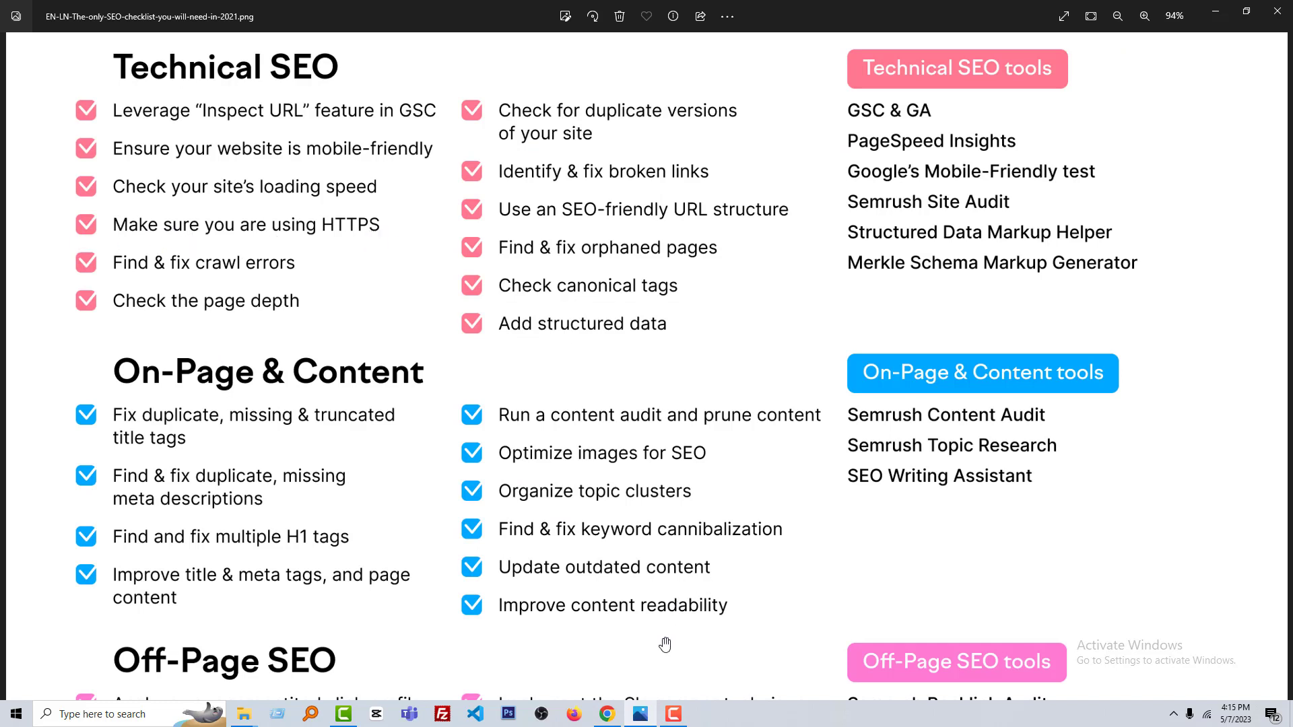
left_click(607, 715)
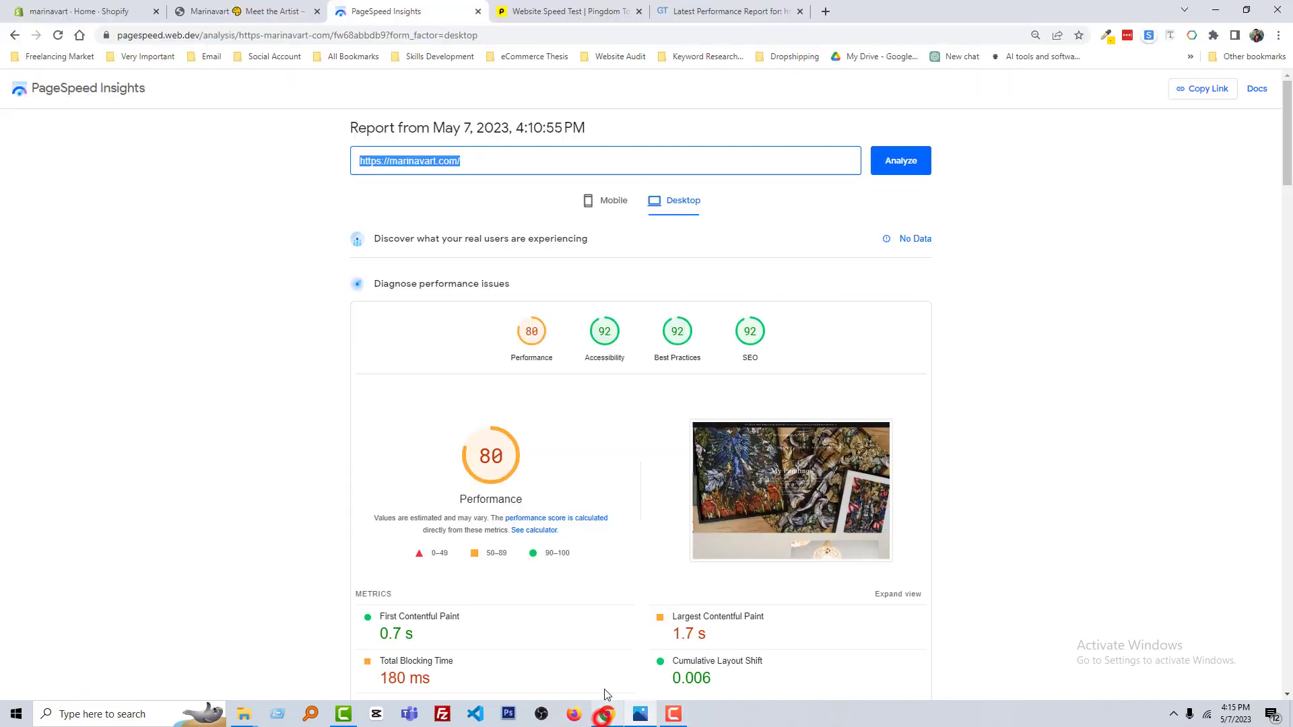
left_click(250, 12)
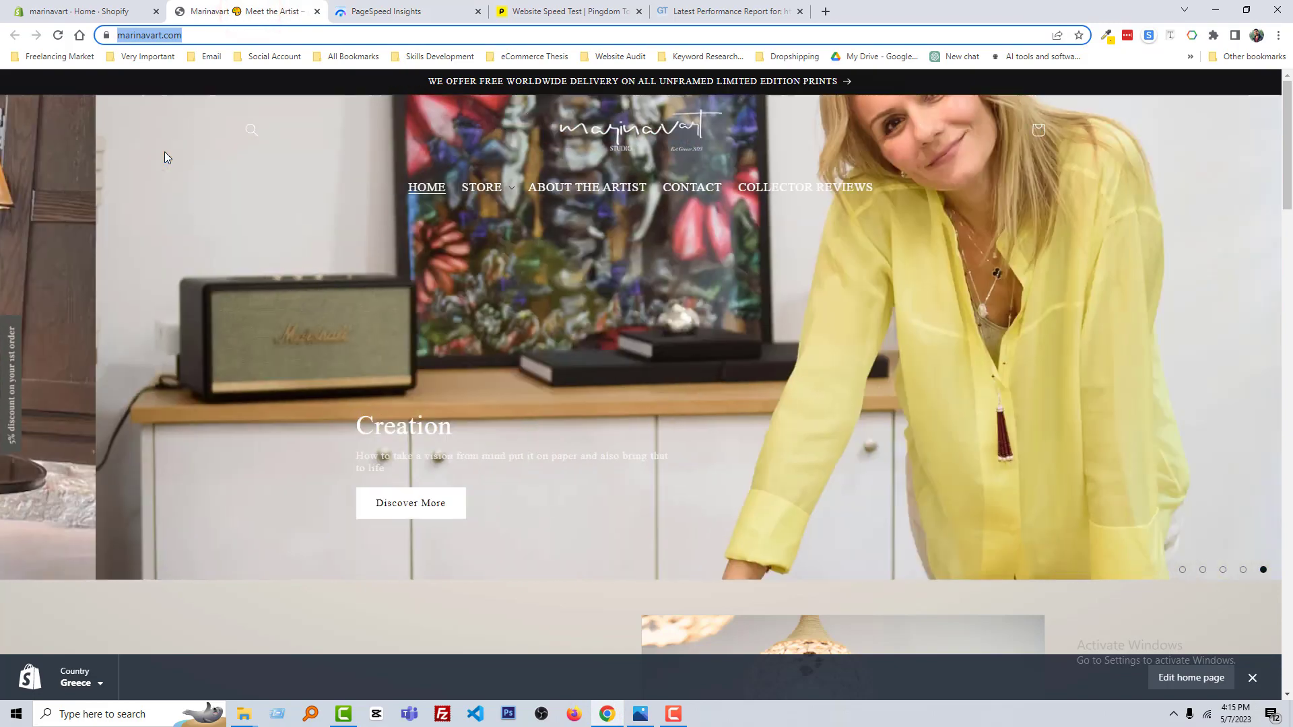
left_click(164, 152)
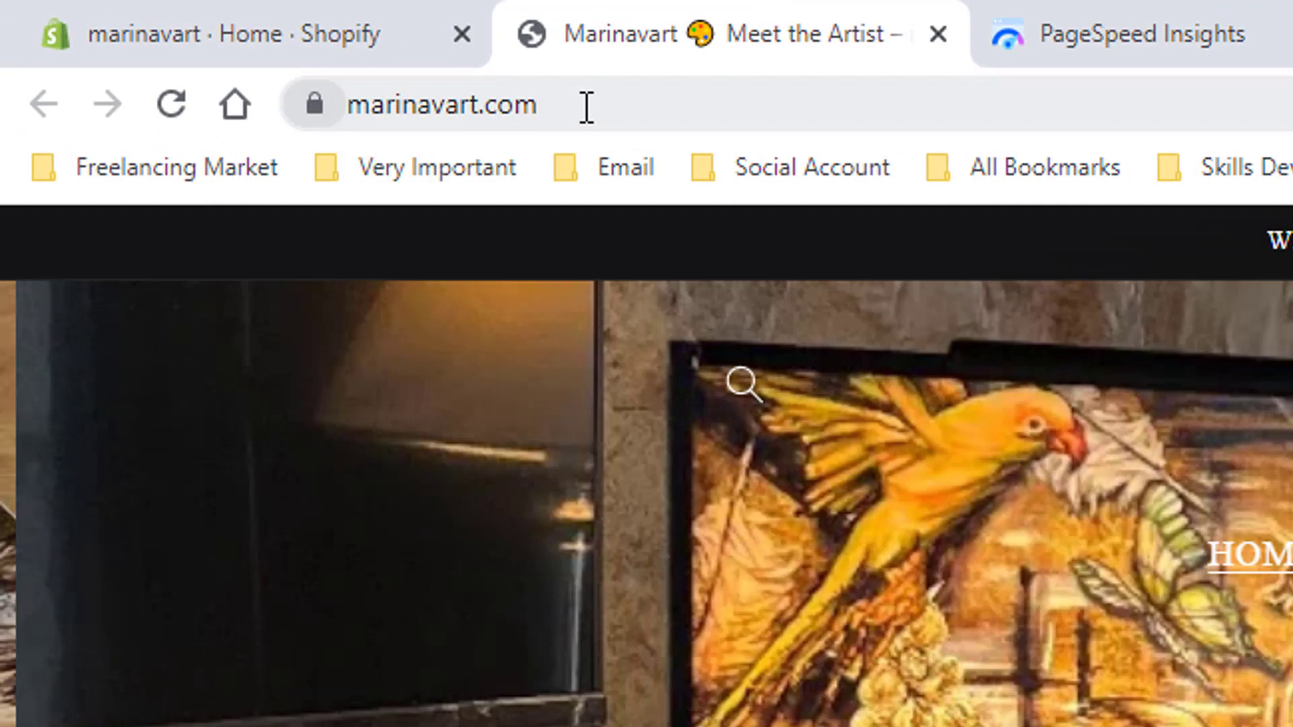
left_click(580, 104)
left_click(387, 104)
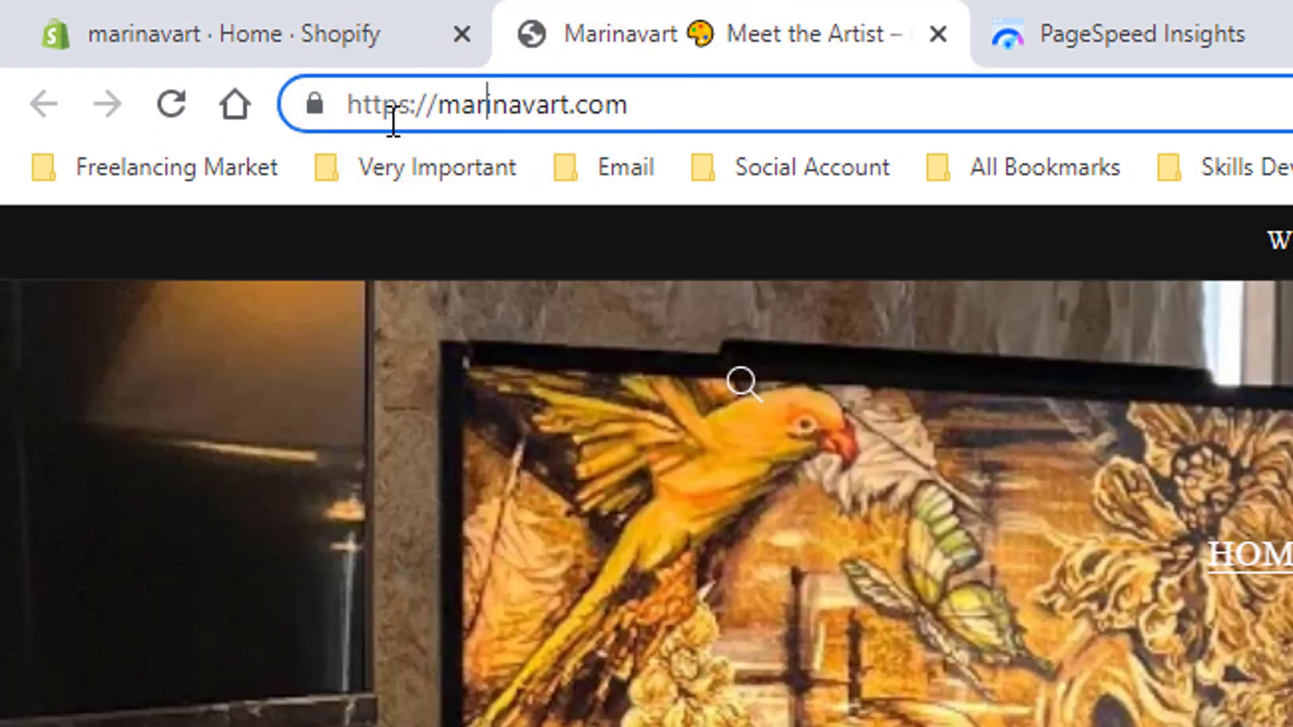
left_click(487, 121)
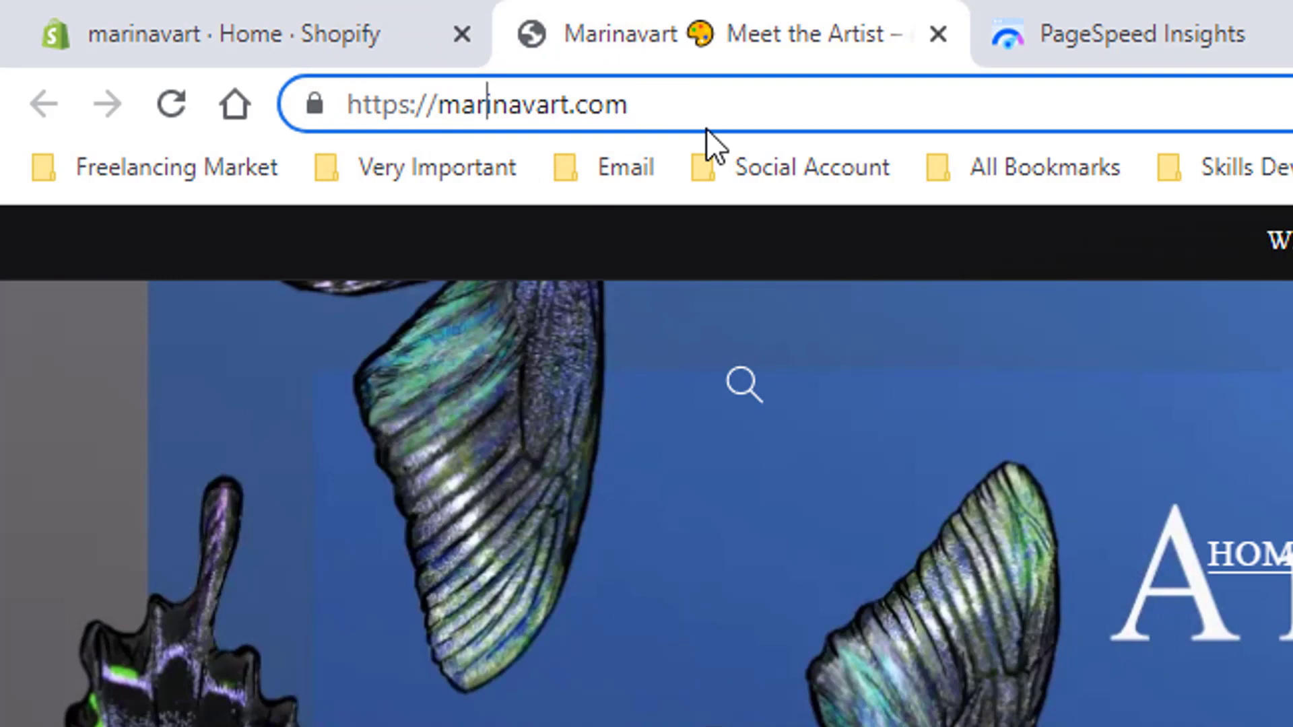
left_click(766, 551)
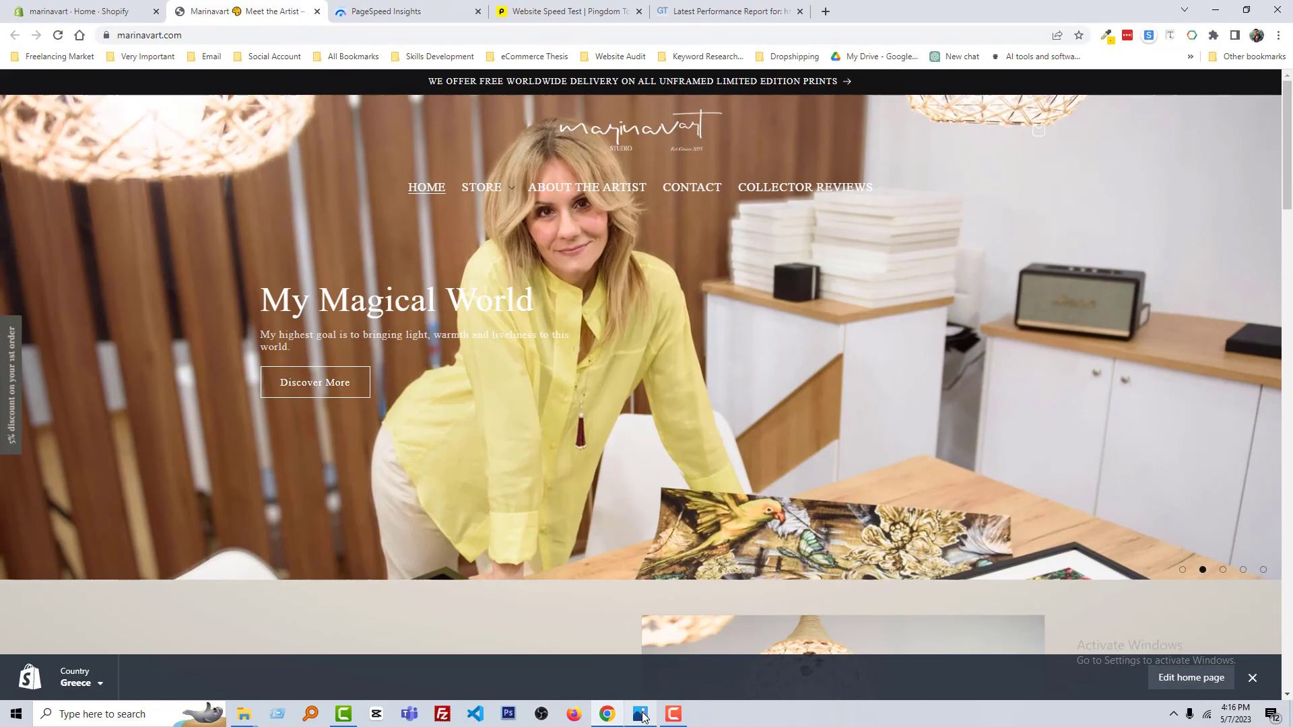
Step: Bring the SEO checklist image in Photos back to the front, showing its Technical SEO items
left_click(642, 716)
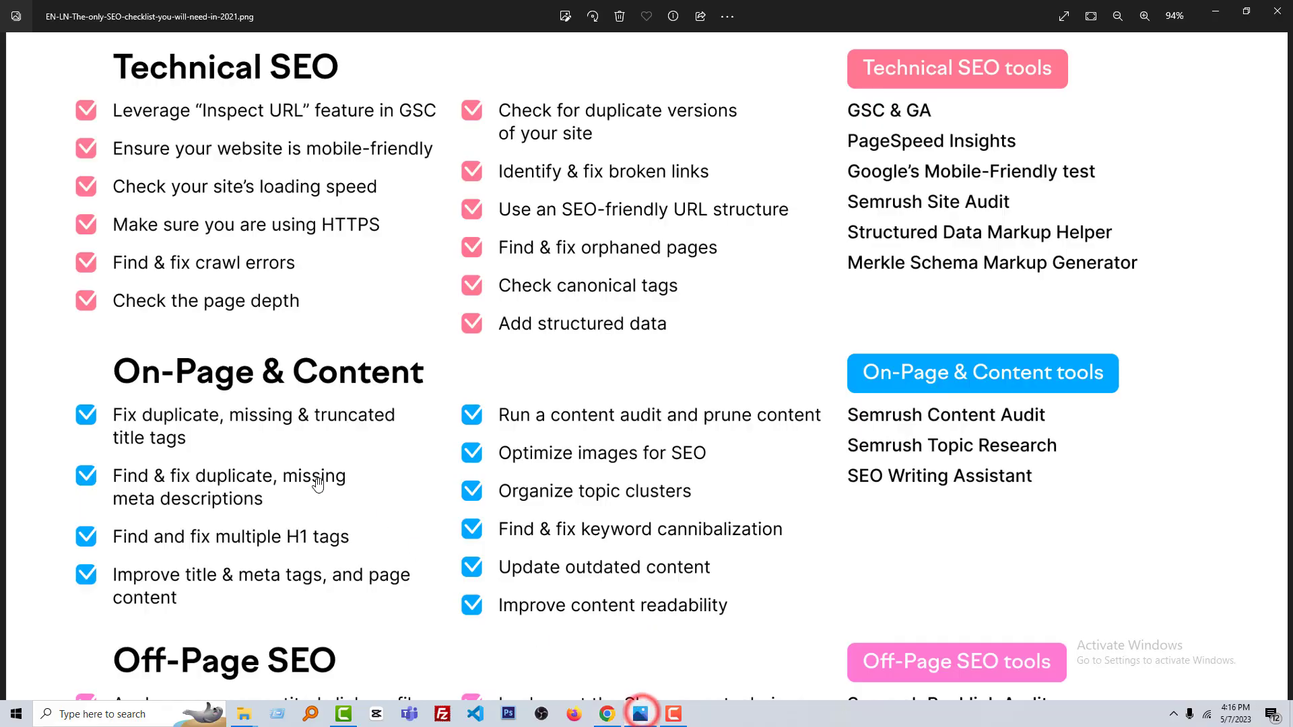